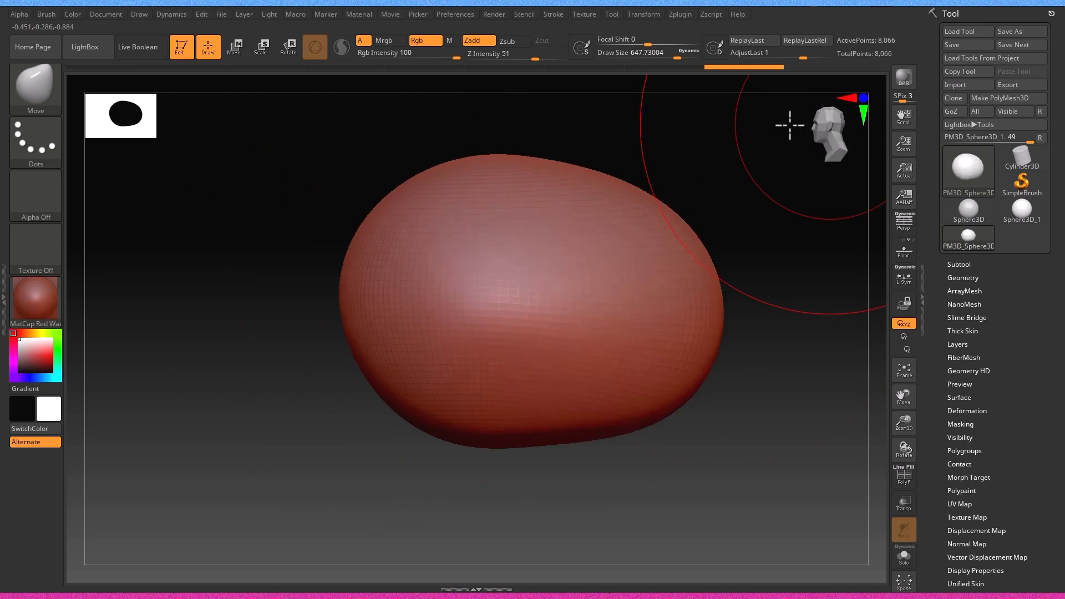
# Press the top of the pig's body down slightly and narrow its sides with the Move brush
pyautogui.moveTo(561, 167); pyautogui.dragTo(560, 176)
pyautogui.moveTo(833, 133); pyautogui.dragTo(852, 135)
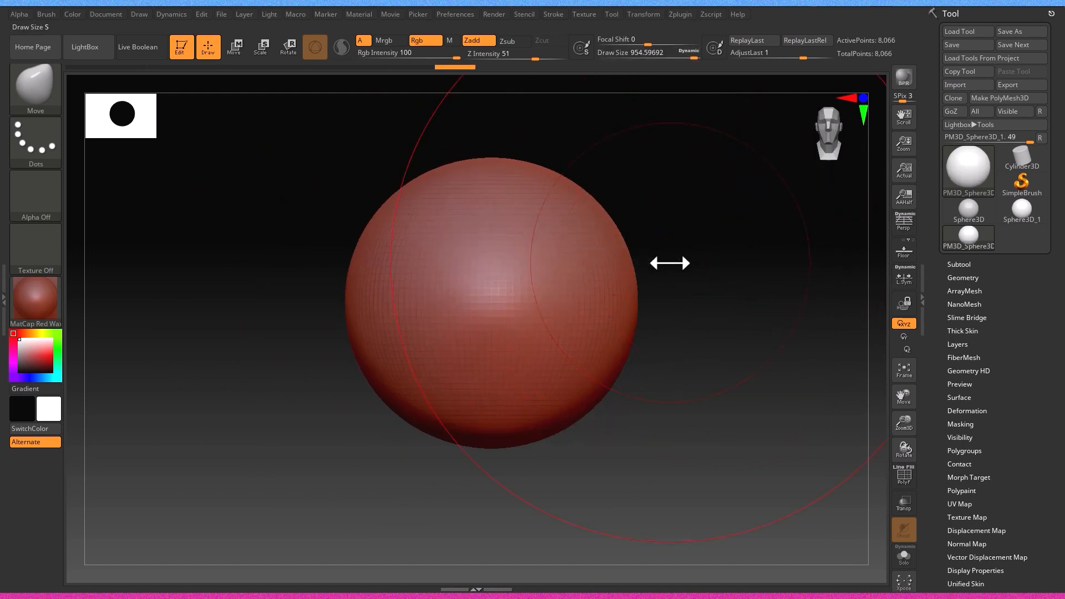
pyautogui.moveTo(637, 274); pyautogui.dragTo(627, 275)
# Push two symmetrical eye sockets into the front of the body with the Move brush at draw size about 120
pyautogui.press('s')
pyautogui.click(622, 272)
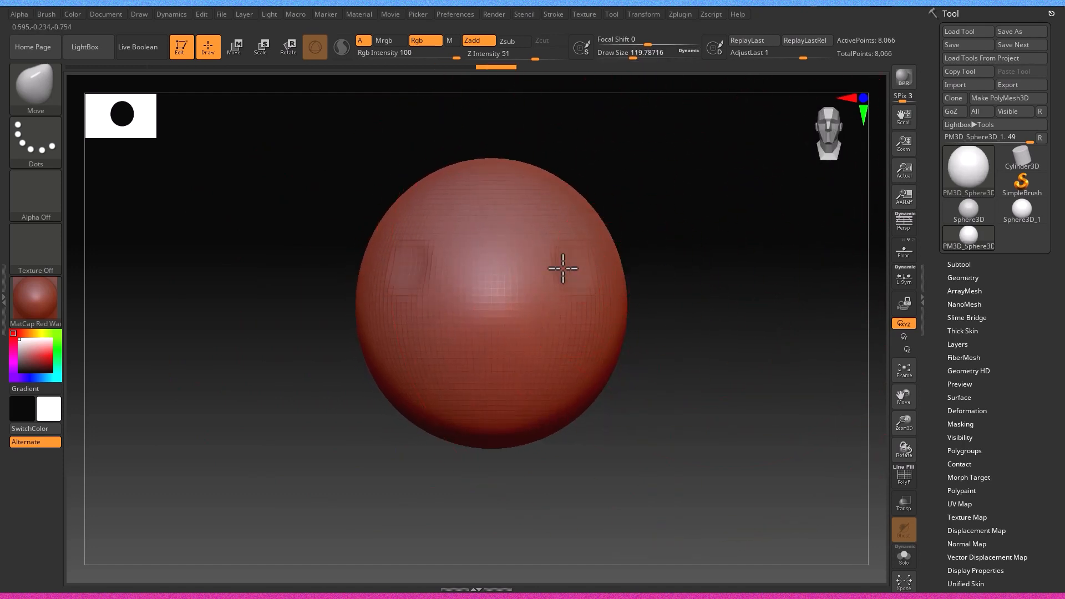
pyautogui.moveTo(760, 175); pyautogui.dragTo(715, 212)
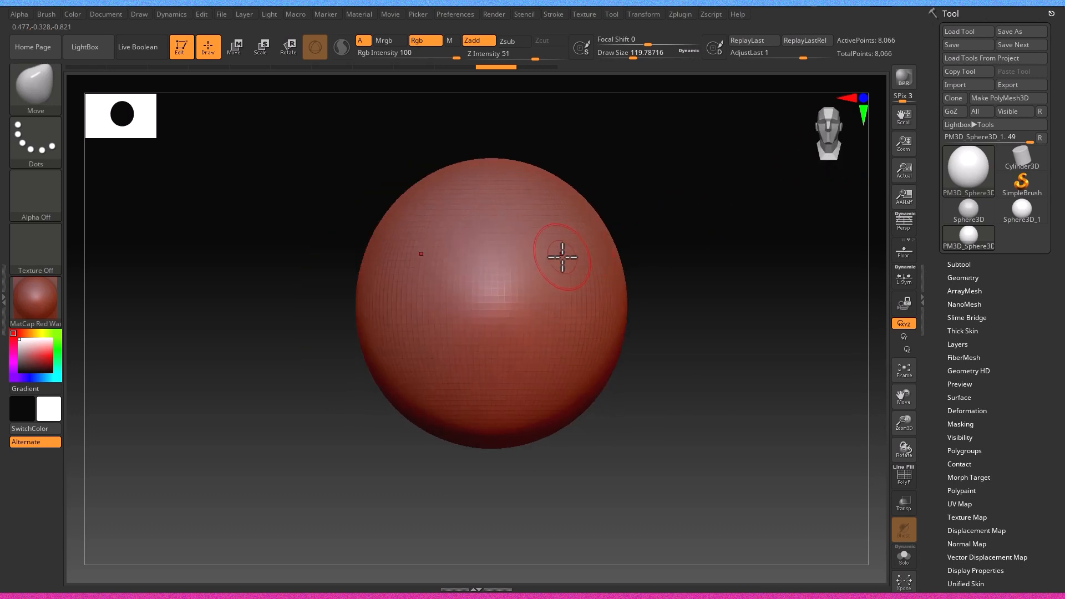
pyautogui.moveTo(830, 147); pyautogui.dragTo(799, 148)
pyautogui.keyDown('shift'); pyautogui.click(540, 271); pyautogui.keyUp('shift')
pyautogui.click(825, 127)
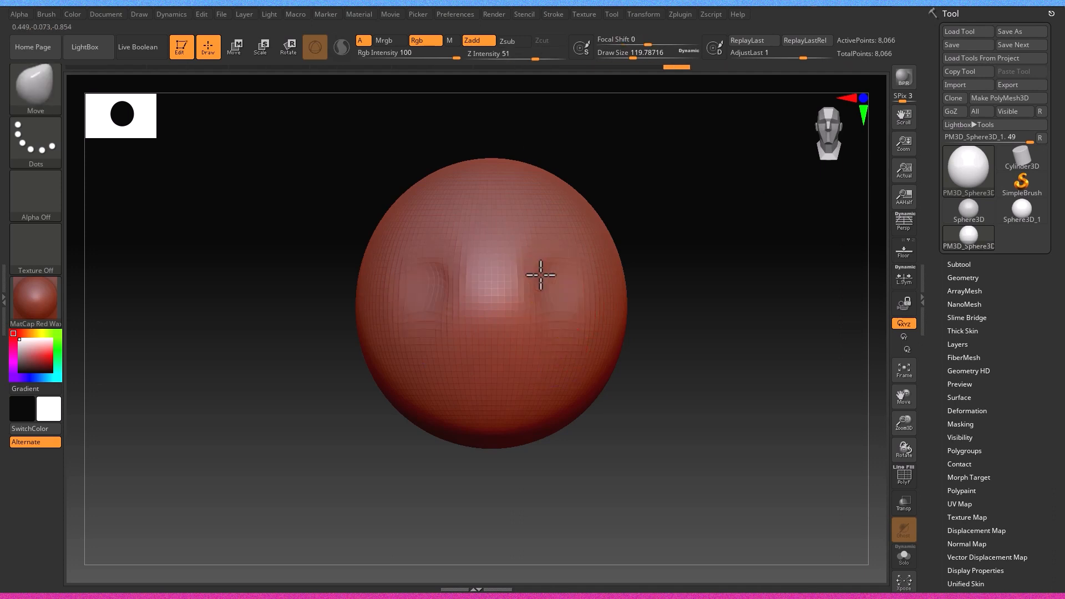
# Switch to the ClayBuildup brush and set its draw size to about 56 and Z Intensity to 2
pyautogui.click(42, 106)
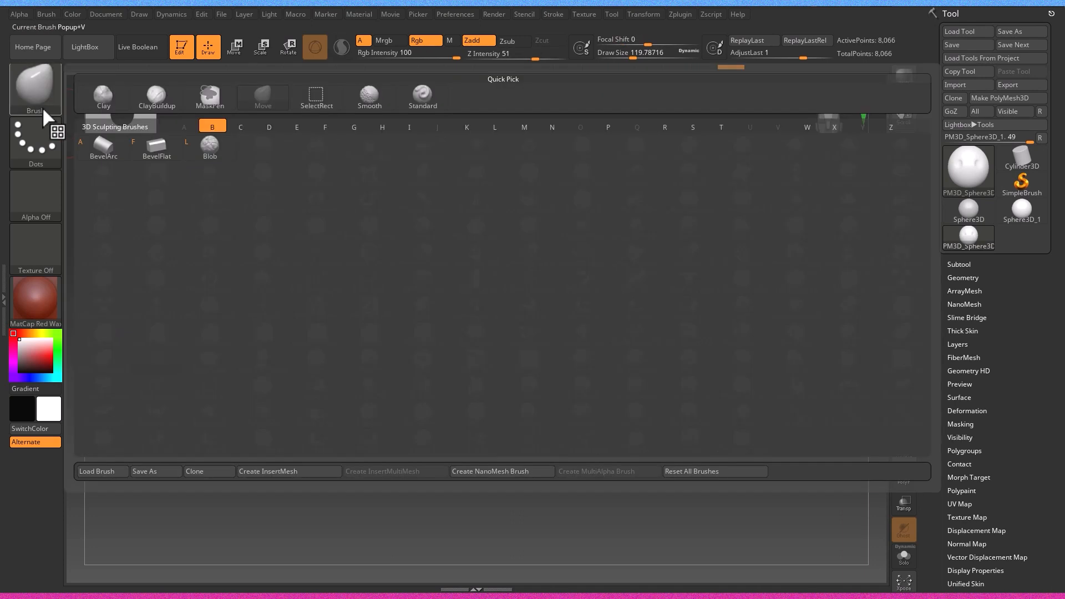
pyautogui.click(98, 143)
pyautogui.moveTo(416, 284); pyautogui.dragTo(442, 252)
pyautogui.hotkey('ctrl', 'z')
pyautogui.moveTo(633, 58); pyautogui.dragTo(618, 58)
pyautogui.moveTo(471, 131); pyautogui.dragTo(500, 131)
pyautogui.click(480, 57)
# Carve both eye sockets with ClayBuildup strokes and smooth their surfaces and edges
pyautogui.moveTo(419, 239); pyautogui.dragTo(442, 283)
pyautogui.keyDown('shift'); pyautogui.moveTo(438, 294); pyautogui.dragTo(442, 238); pyautogui.keyUp('shift')
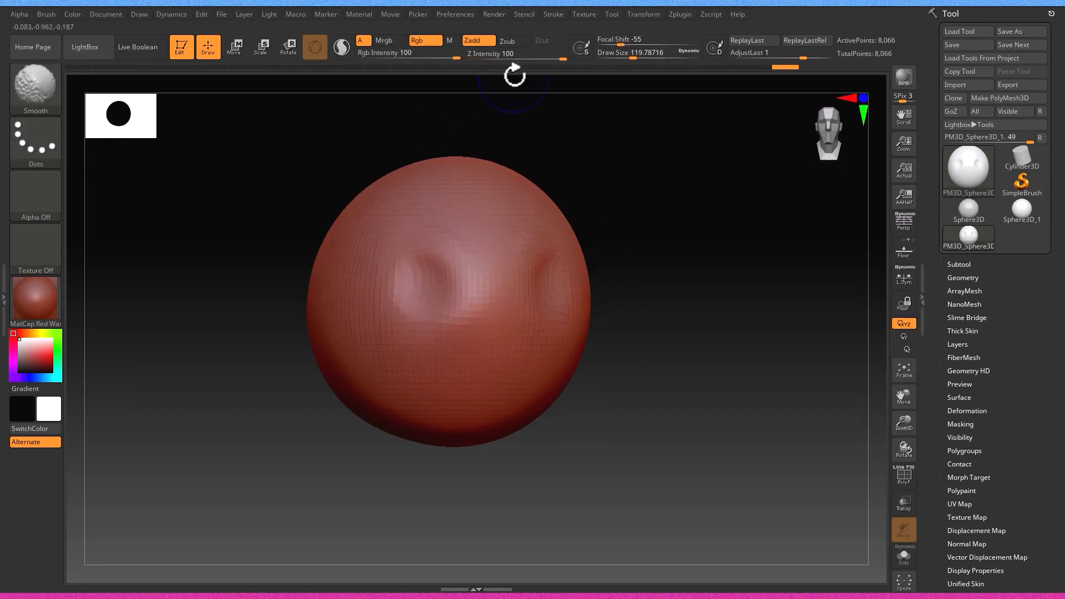
pyautogui.moveTo(411, 274)
pyautogui.mouseDown()
pyautogui.moveTo(442, 281)
pyautogui.moveTo(445, 272)
pyautogui.mouseUp()
pyautogui.press('shift')
pyautogui.moveTo(425, 321)
pyautogui.mouseDown()
pyautogui.moveTo(444, 312)
pyautogui.moveTo(427, 287)
pyautogui.moveTo(437, 290)
pyautogui.moveTo(414, 300)
pyautogui.moveTo(429, 273)
pyautogui.mouseUp()
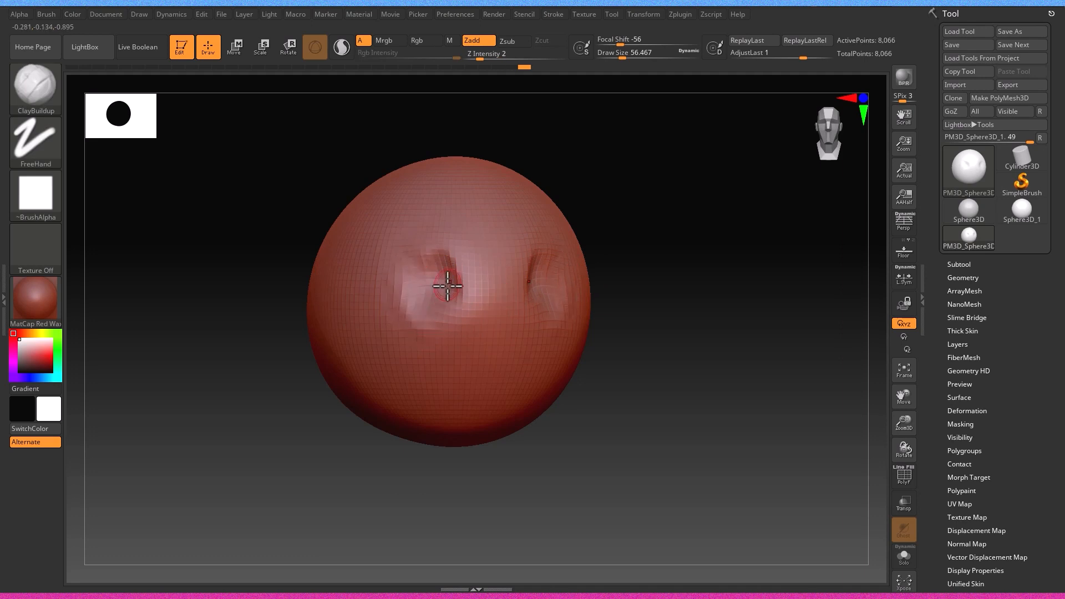
pyautogui.moveTo(441, 306)
pyautogui.keyDown('shift'); pyautogui.mouseDown()
pyautogui.moveTo(427, 309)
pyautogui.moveTo(449, 278)
pyautogui.moveTo(413, 261)
pyautogui.moveTo(428, 278)
pyautogui.mouseUp(); pyautogui.keyUp('shift')
pyautogui.click(817, 138)
# Remesh the body with DynaMesh at resolution 128
pyautogui.click(960, 265)
pyautogui.click(960, 21)
pyautogui.click(963, 33)
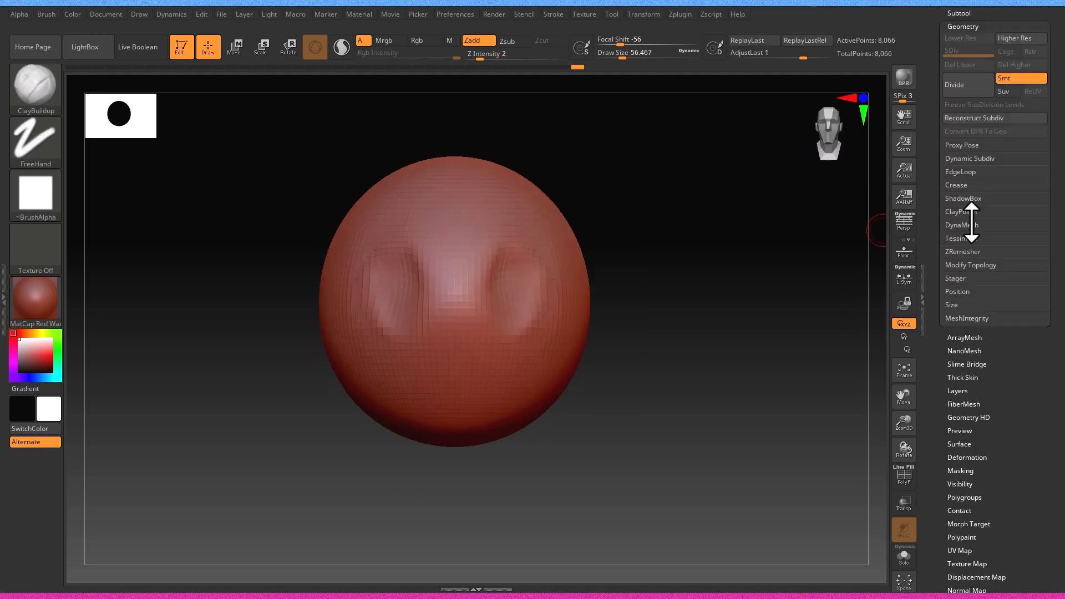
pyautogui.click(961, 225)
pyautogui.click(968, 245)
# Refine the remeshed eye sockets and smooth out the stroke marks inside them
pyautogui.keyDown('shift'); pyautogui.moveTo(377, 246); pyautogui.dragTo(380, 322); pyautogui.keyUp('shift')
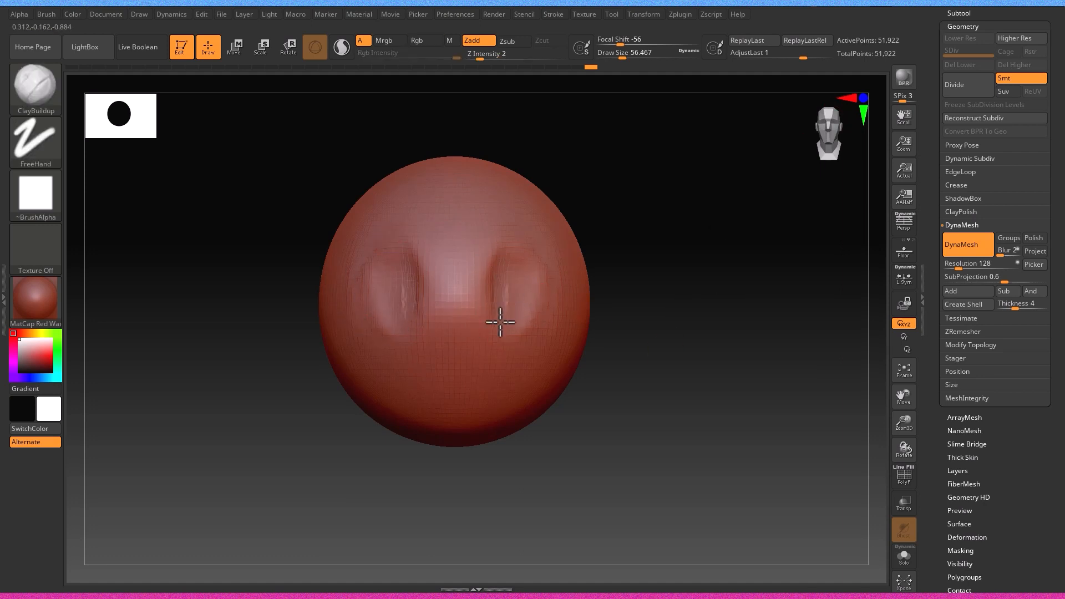
pyautogui.keyDown('shift'); pyautogui.moveTo(508, 305); pyautogui.dragTo(514, 285); pyautogui.keyUp('shift')
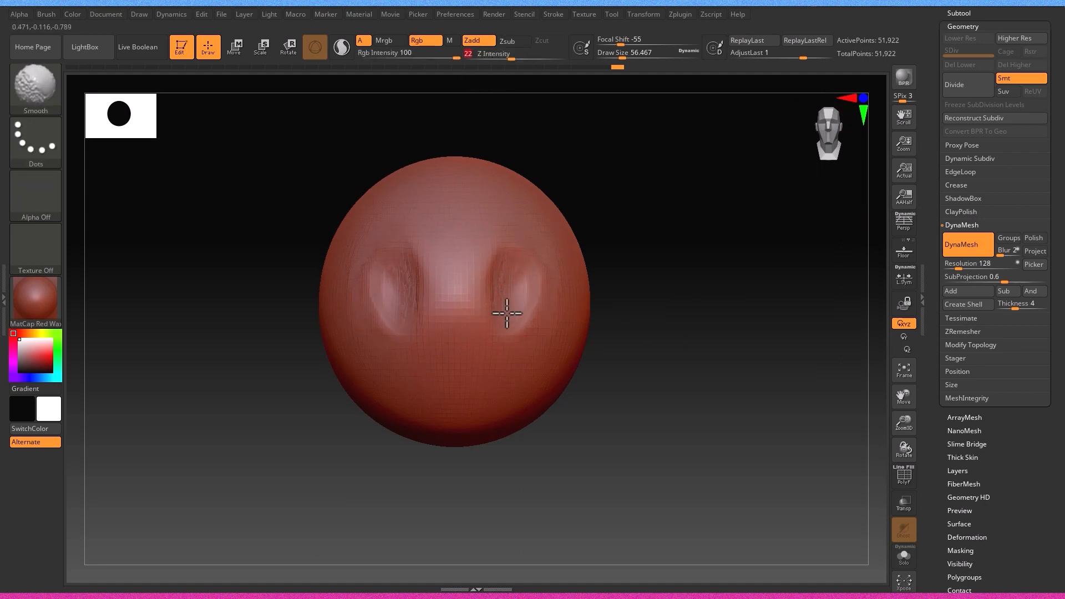
pyautogui.keyDown('shift'); pyautogui.moveTo(526, 337); pyautogui.dragTo(507, 305); pyautogui.keyUp('shift')
# Insert a sphere as a new subtool below the body, staying on the current tool
pyautogui.moveTo(1005, 130); pyautogui.dragTo(1005, 257)
pyautogui.click(1024, 192)
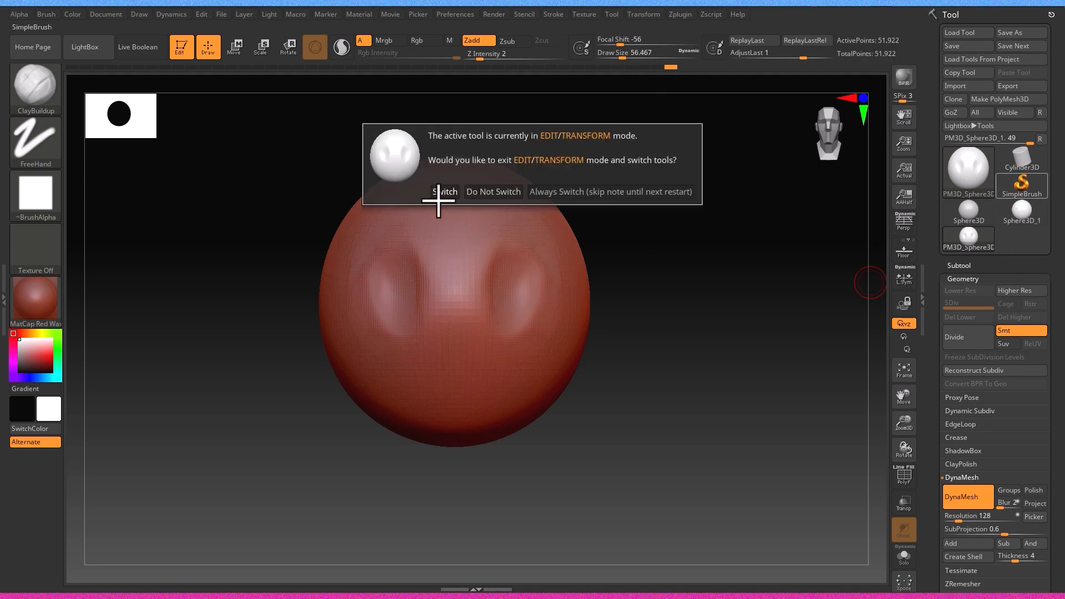
pyautogui.click(971, 268)
pyautogui.click(1011, 377)
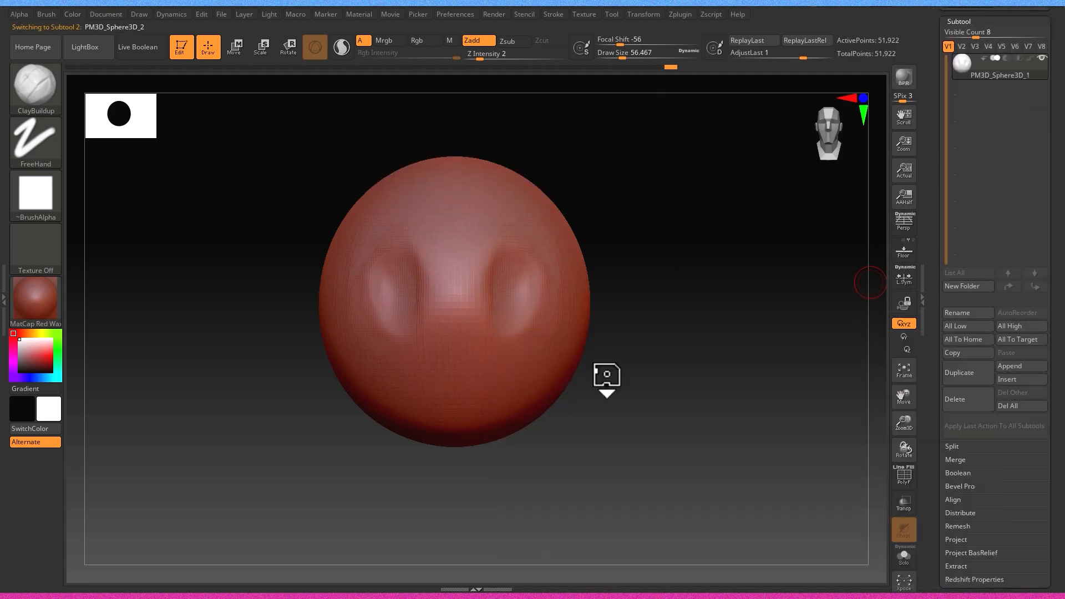
pyautogui.click(605, 372)
# Move the inserted sphere out in front of the face, scale it down to snout size and flatten it front to back
pyautogui.keyDown('alt'); pyautogui.click(391, 222); pyautogui.keyUp('alt')
pyautogui.press('w')
pyautogui.keyDown('shift'); pyautogui.moveTo(392, 222); pyautogui.dragTo(473, 278, button='right'); pyautogui.keyUp('shift')
pyautogui.keyDown('shift'); pyautogui.moveTo(498, 256); pyautogui.dragTo(761, 255); pyautogui.keyUp('shift')
pyautogui.moveTo(715, 300); pyautogui.dragTo(634, 346)
pyautogui.keyDown('shift'); pyautogui.moveTo(794, 186); pyautogui.dragTo(737, 185, button='right'); pyautogui.keyUp('shift')
pyautogui.moveTo(454, 222); pyautogui.dragTo(513, 277)
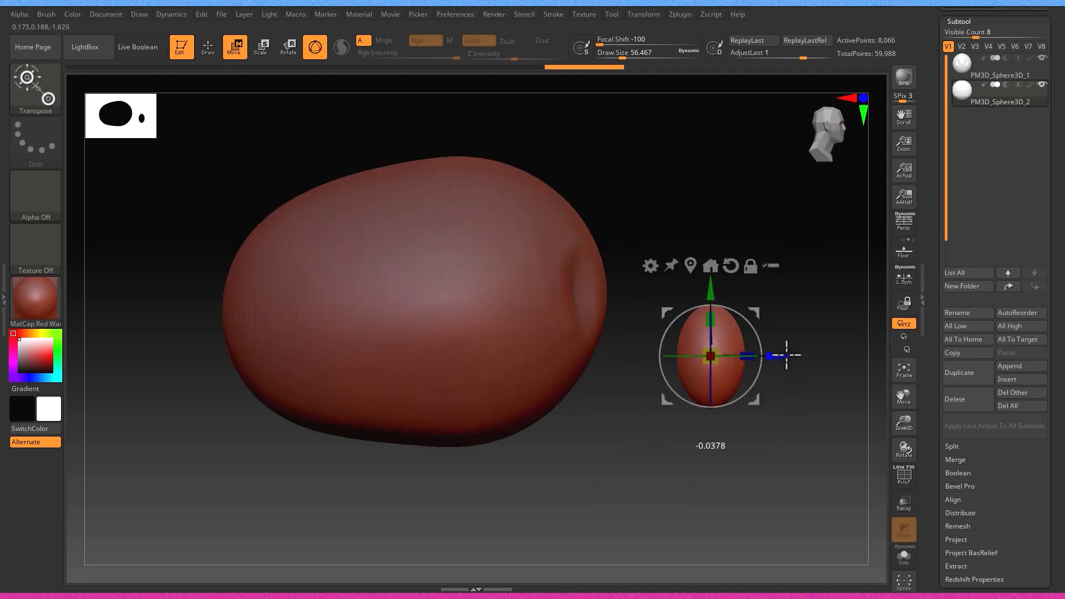
# Push the snout back against the face and adjust its height so it sits centred below the eye sockets
pyautogui.moveTo(787, 355); pyautogui.dragTo(701, 355)
pyautogui.moveTo(669, 315); pyautogui.dragTo(665, 294)
pyautogui.moveTo(686, 350); pyautogui.dragTo(665, 346)
pyautogui.moveTo(618, 267); pyautogui.dragTo(617, 271)
pyautogui.click(835, 133)
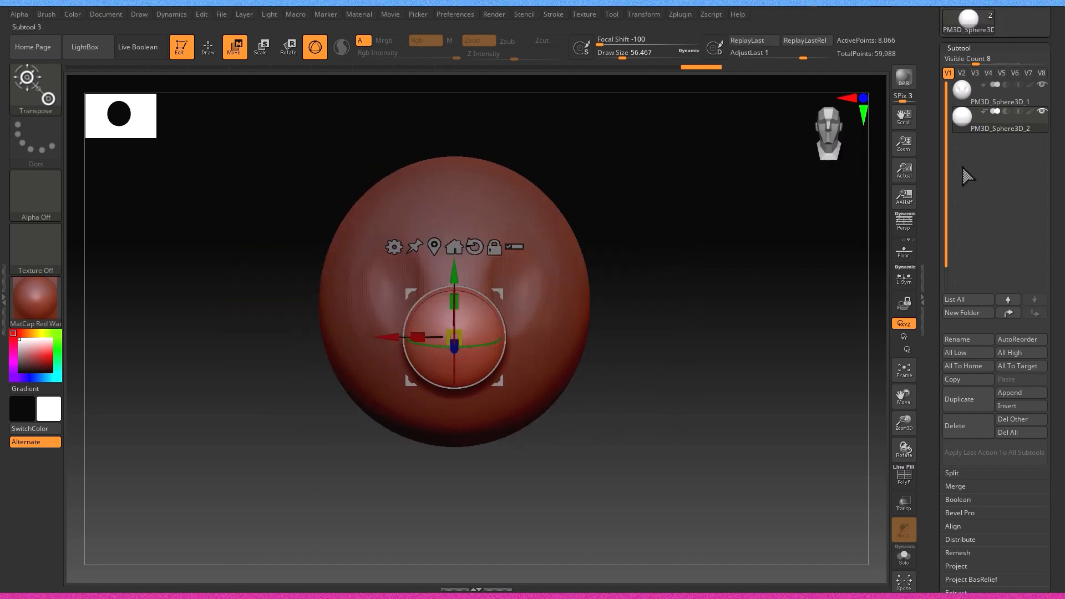
# Return to the pig tool with the snout subtool active, carve two symmetrical nostrils with ClayBuildup and smooth them
pyautogui.moveTo(941, 164); pyautogui.dragTo(943, 385)
pyautogui.click(1022, 213)
pyautogui.moveTo(991, 243); pyautogui.dragTo(1018, 202)
pyautogui.click(969, 173)
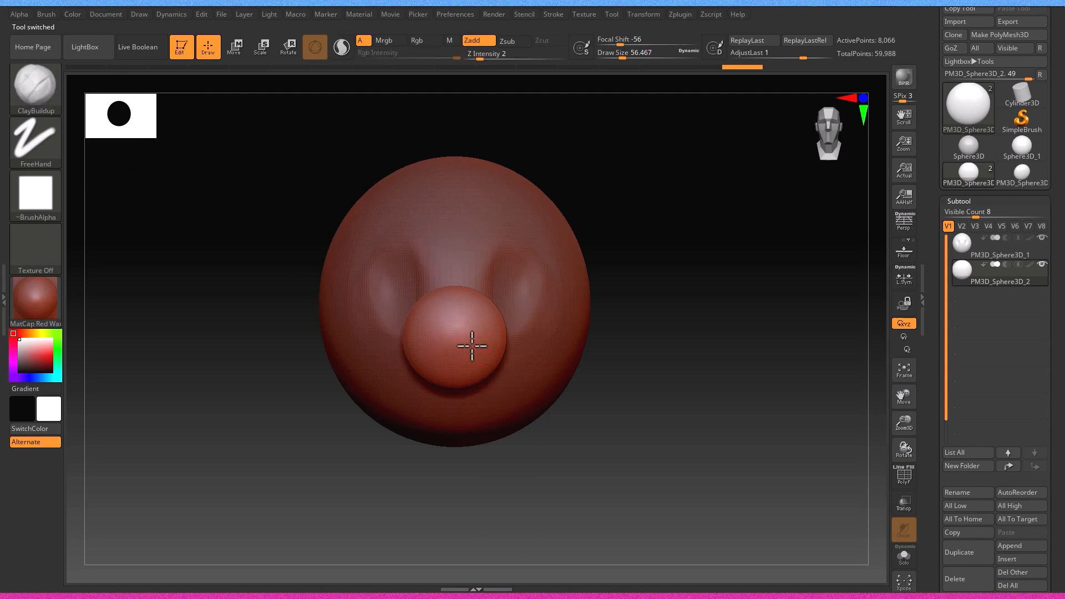
pyautogui.hotkey('ctrl', 'z')
pyautogui.keyDown('ctrl'); pyautogui.moveTo(474, 357); pyautogui.dragTo(473, 336, button='right'); pyautogui.keyUp('ctrl')
pyautogui.keyDown('alt'); pyautogui.moveTo(477, 333); pyautogui.dragTo(480, 365); pyautogui.keyUp('alt')
pyautogui.moveTo(481, 360)
pyautogui.keyDown('shift'); pyautogui.mouseDown()
pyautogui.moveTo(514, 357)
pyautogui.moveTo(480, 360)
pyautogui.mouseUp(); pyautogui.keyUp('shift')
pyautogui.keyDown('ctrl'); pyautogui.moveTo(500, 361); pyautogui.dragTo(473, 303, button='right'); pyautogui.keyUp('ctrl')
# Make the body subtool active and smooth the eye-socket edges beside the snout
pyautogui.keyDown('alt'); pyautogui.click(516, 292); pyautogui.keyUp('alt')
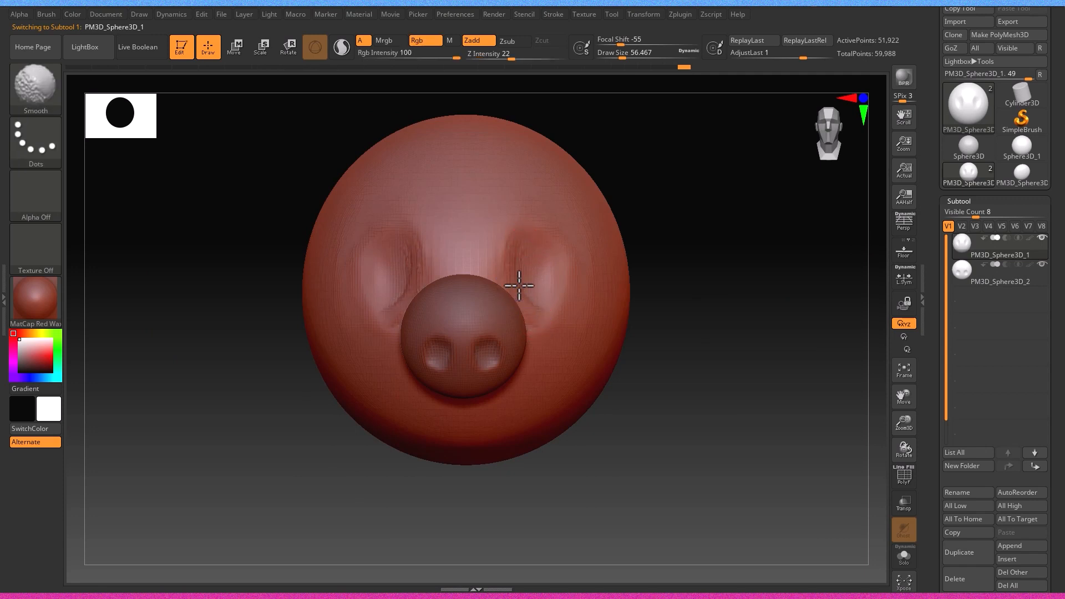
pyautogui.press('shift')
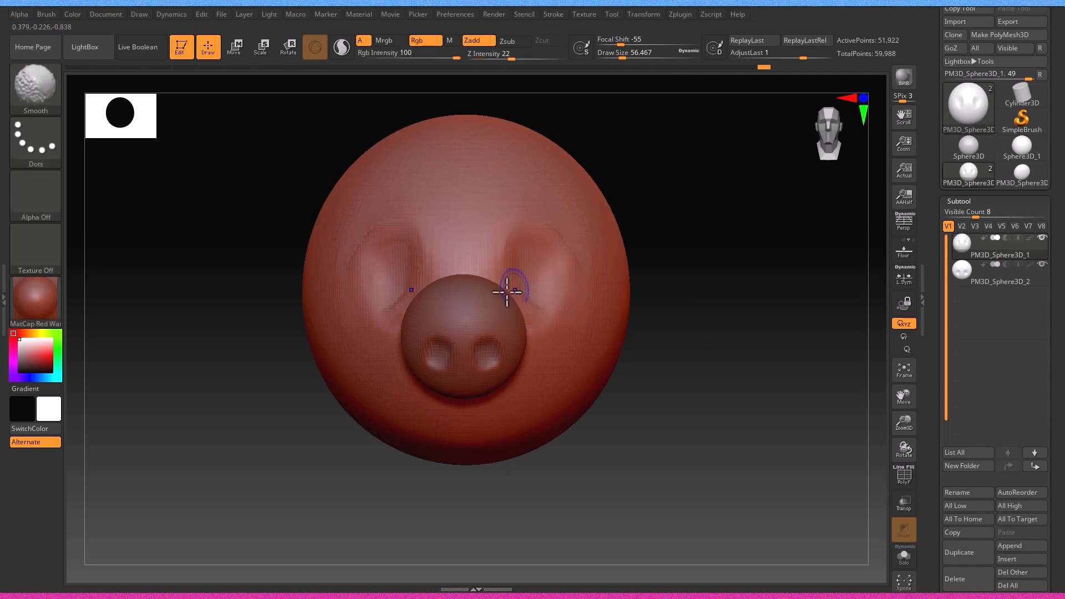
pyautogui.keyDown('shift'); pyautogui.moveTo(507, 292); pyautogui.dragTo(549, 304); pyautogui.keyUp('shift')
# Pull a pair of legs down from the belly with the Move brush at focal shift -41 and a reduced draw size
pyautogui.moveTo(660, 233); pyautogui.dragTo(791, 223, button='right')
pyautogui.press('s')
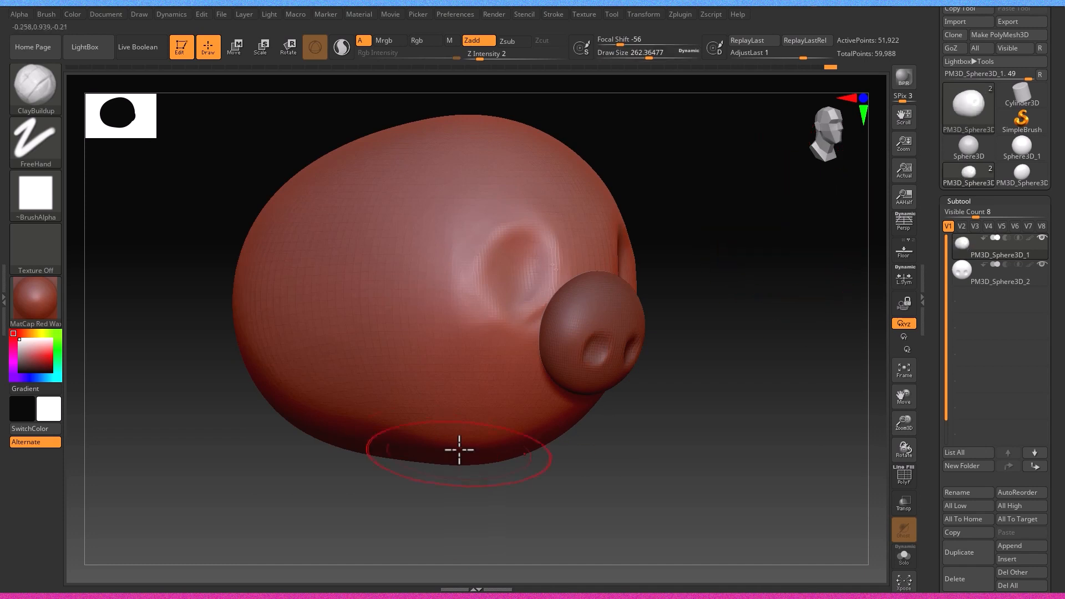
pyautogui.click(37, 101)
pyautogui.click(482, 456)
pyautogui.moveTo(669, 110); pyautogui.dragTo(681, 112)
pyautogui.moveTo(644, 42); pyautogui.dragTo(627, 43)
pyautogui.press('s')
pyautogui.moveTo(519, 415); pyautogui.dragTo(510, 417)
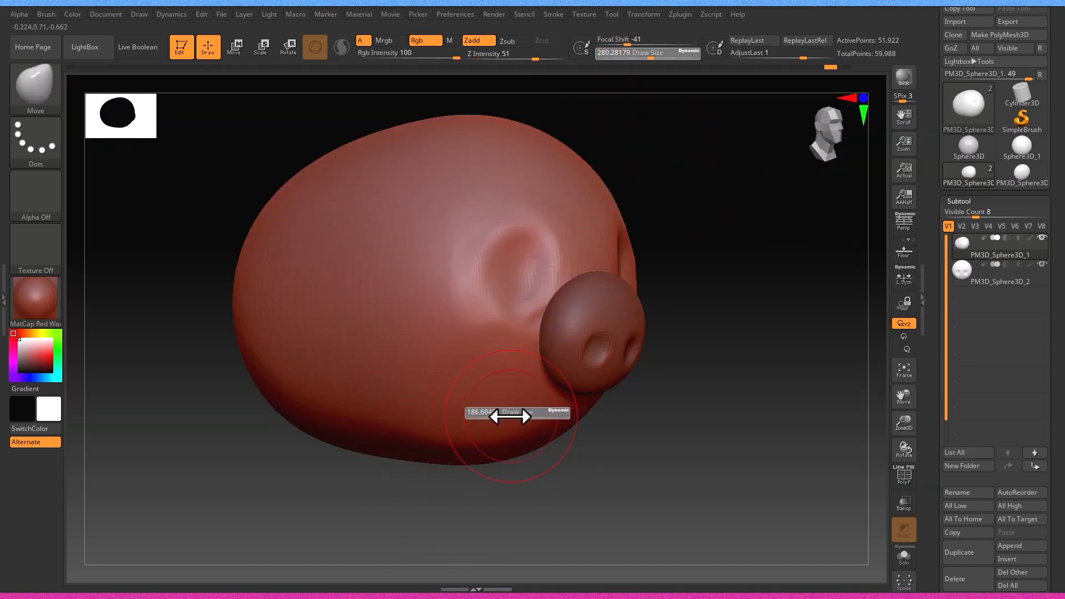
pyautogui.moveTo(455, 443); pyautogui.dragTo(446, 491)
# Undo the last stroke and reshape the legs with the Move brush, checking them from several angles
pyautogui.moveTo(851, 147); pyautogui.dragTo(607, 333, button='right')
pyautogui.keyDown('shift'); pyautogui.moveTo(437, 228); pyautogui.dragTo(359, 239, button='right'); pyautogui.keyUp('shift')
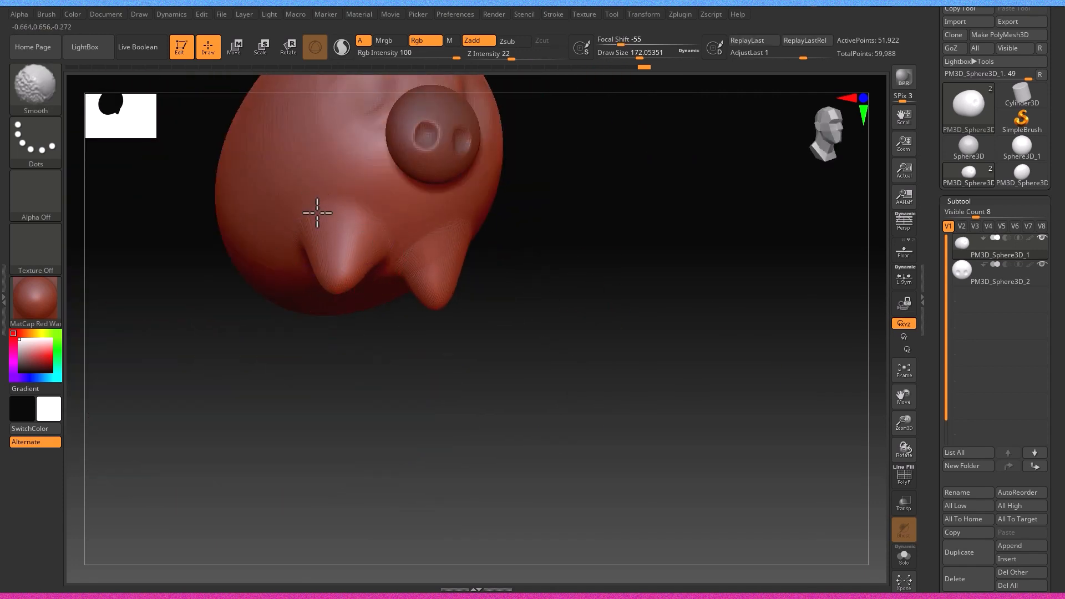
pyautogui.hotkey('ctrl', 'z')
pyautogui.moveTo(320, 267); pyautogui.dragTo(310, 266)
pyautogui.moveTo(354, 313)
pyautogui.mouseDown(button='right')
pyautogui.moveTo(314, 282)
pyautogui.moveTo(447, 294)
pyautogui.moveTo(420, 268)
pyautogui.mouseUp(button='right')
pyautogui.moveTo(323, 257)
pyautogui.mouseDown(button='right')
pyautogui.moveTo(324, 190)
pyautogui.moveTo(264, 274)
pyautogui.moveTo(457, 176)
pyautogui.moveTo(340, 261)
pyautogui.moveTo(392, 257)
pyautogui.moveTo(369, 301)
pyautogui.moveTo(320, 261)
pyautogui.moveTo(340, 283)
pyautogui.moveTo(304, 290)
pyautogui.moveTo(228, 259)
pyautogui.moveTo(276, 221)
pyautogui.moveTo(542, 226)
pyautogui.moveTo(606, 245)
pyautogui.moveTo(384, 190)
pyautogui.moveTo(373, 214)
pyautogui.moveTo(409, 333)
pyautogui.moveTo(359, 181)
pyautogui.moveTo(634, 241)
pyautogui.moveTo(587, 278)
pyautogui.mouseUp(button='right')
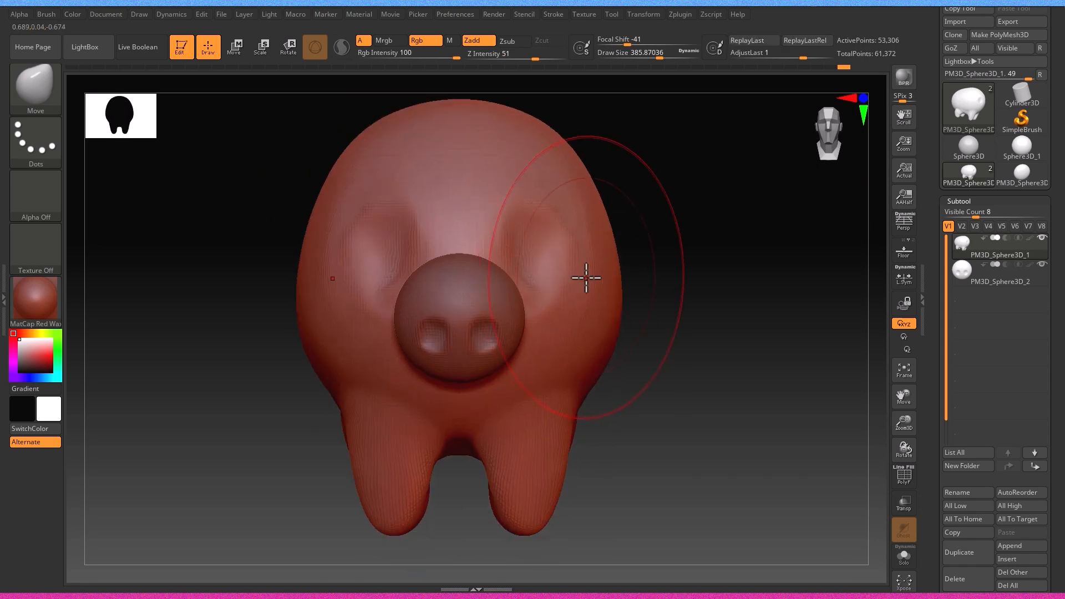
# Insert a sphere as a new subtool for the eye, move it in front of the face and scale it down
pyautogui.click(1007, 558)
pyautogui.click(555, 338)
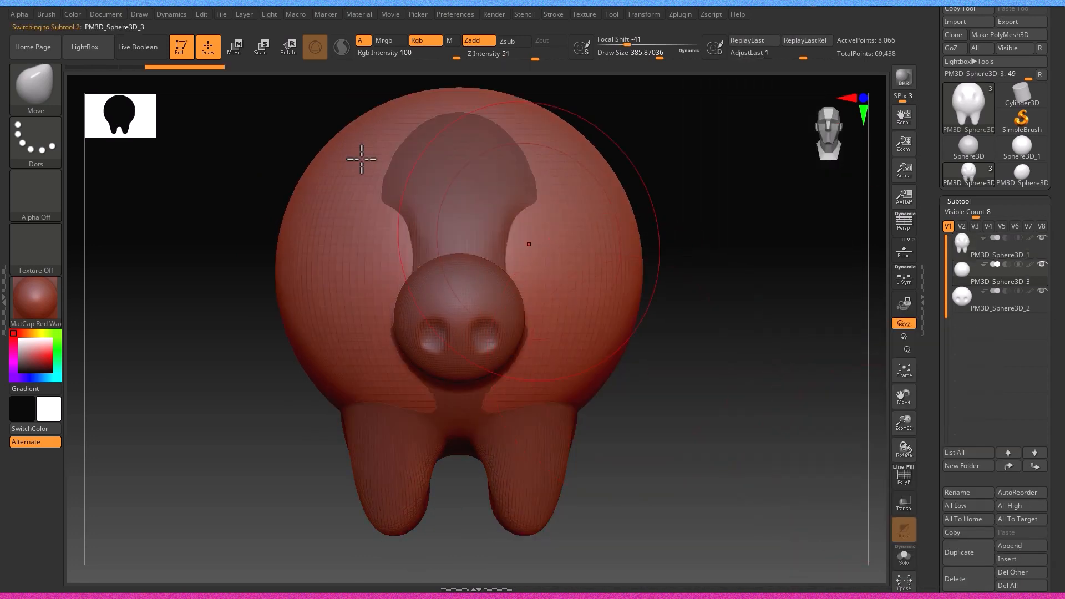
pyautogui.press('w')
pyautogui.moveTo(466, 267); pyautogui.dragTo(604, 266, button='right')
pyautogui.moveTo(529, 271); pyautogui.dragTo(760, 271)
pyautogui.moveTo(690, 270); pyautogui.dragTo(618, 322)
# Shift the eye sphere sideways over one socket, stretch it into a tall oval and push it back towards the face
pyautogui.moveTo(619, 321); pyautogui.dragTo(721, 211, button='right')
pyautogui.moveTo(397, 274); pyautogui.dragTo(340, 299)
pyautogui.moveTo(370, 213); pyautogui.dragTo(370, 193)
pyautogui.moveTo(643, 216); pyautogui.dragTo(779, 221, button='right')
pyautogui.moveTo(759, 250); pyautogui.dragTo(715, 249)
# Fine-tune the oval eye's position and angle until it sits in the socket, and return to draw mode
pyautogui.moveTo(810, 194); pyautogui.dragTo(683, 205, button='right')
pyautogui.moveTo(442, 282); pyautogui.dragTo(457, 282)
pyautogui.keyDown('ctrl'); pyautogui.moveTo(787, 250); pyautogui.dragTo(707, 271, button='right'); pyautogui.keyUp('ctrl')
pyautogui.keyDown('alt'); pyautogui.moveTo(707, 272); pyautogui.dragTo(771, 261, button='right'); pyautogui.keyUp('alt')
pyautogui.moveTo(522, 276); pyautogui.dragTo(532, 275)
pyautogui.keyDown('shift'); pyautogui.moveTo(688, 221); pyautogui.dragTo(577, 225, button='right'); pyautogui.keyUp('shift')
pyautogui.moveTo(408, 275); pyautogui.dragTo(415, 275)
pyautogui.moveTo(492, 265); pyautogui.dragTo(495, 263)
pyautogui.keyDown('ctrl'); pyautogui.moveTo(615, 289); pyautogui.dragTo(613, 266, button='right'); pyautogui.keyUp('ctrl')
pyautogui.moveTo(613, 266)
pyautogui.mouseDown(button='right')
pyautogui.moveTo(644, 283)
pyautogui.moveTo(616, 284)
pyautogui.mouseUp(button='right')
pyautogui.press('q')
# Mirror and weld the eye so a matching one fills the opposite socket
pyautogui.moveTo(1014, 583); pyautogui.dragTo(1014, 483)
pyautogui.click(963, 398)
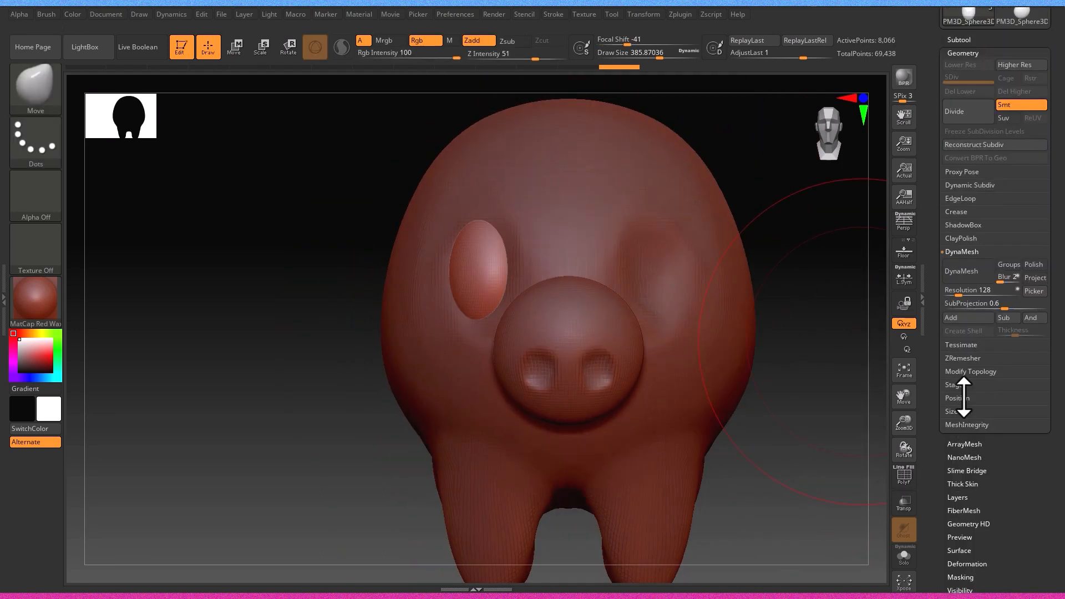
pyautogui.click(970, 371)
pyautogui.click(987, 330)
pyautogui.keyDown('ctrl'); pyautogui.moveTo(749, 305); pyautogui.dragTo(726, 268, button='right'); pyautogui.keyUp('ctrl')
pyautogui.keyDown('alt'); pyautogui.moveTo(727, 268); pyautogui.dragTo(725, 333, button='right'); pyautogui.keyUp('alt')
# Insert a sphere as a new subtool for the ear, raise it above the body and flatten it front to back
pyautogui.scroll(5, 982, 301)
pyautogui.click(959, 264)
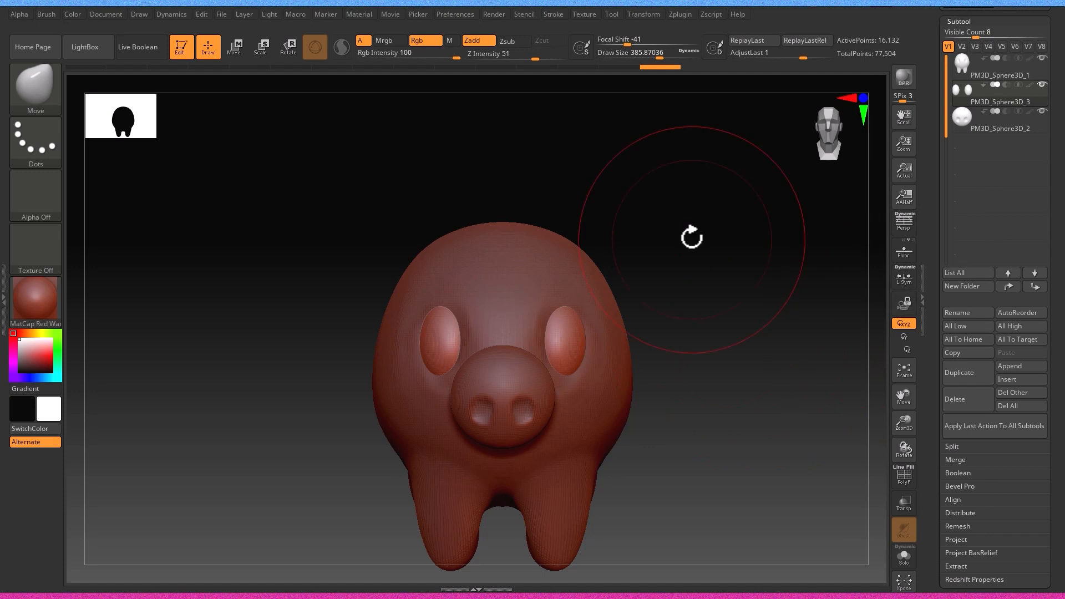
pyautogui.click(1014, 371)
pyautogui.click(583, 349)
pyautogui.keyDown('alt'); pyautogui.click(586, 327); pyautogui.keyUp('alt')
pyautogui.press('w')
pyautogui.moveTo(688, 299); pyautogui.dragTo(760, 300, button='right')
pyautogui.moveTo(502, 292); pyautogui.dragTo(503, 136)
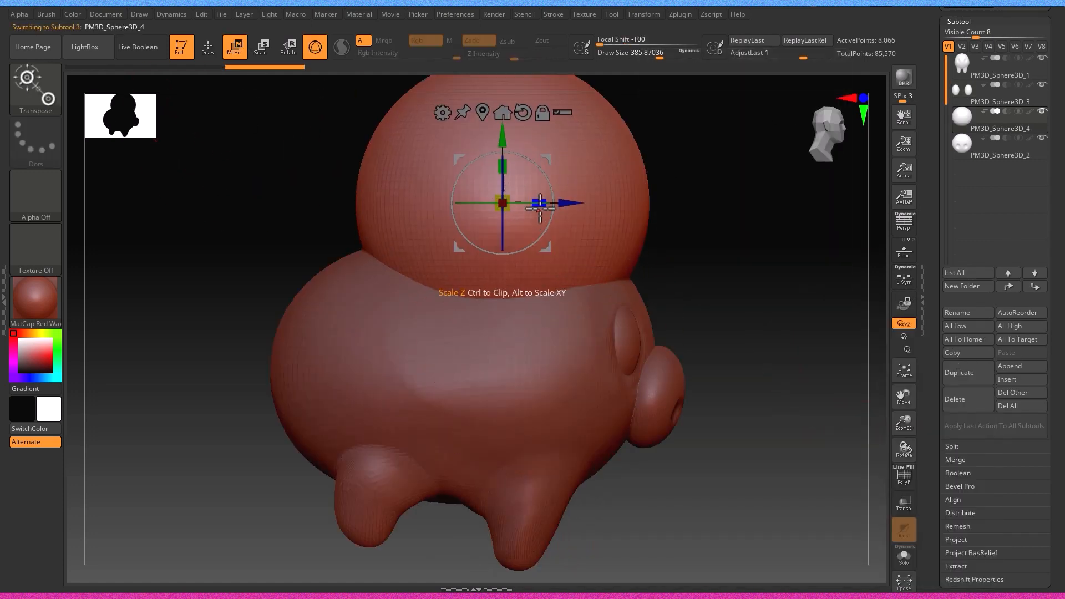
pyautogui.moveTo(541, 209); pyautogui.dragTo(475, 204)
# Shrink and narrow the ear into an upright oval, lower it and move it to one side of the head
pyautogui.moveTo(849, 130); pyautogui.dragTo(790, 133, button='right')
pyautogui.moveTo(466, 203); pyautogui.dragTo(488, 249)
pyautogui.moveTo(832, 133); pyautogui.dragTo(932, 150, button='right')
pyautogui.keyDown('alt'); pyautogui.moveTo(724, 195); pyautogui.dragTo(688, 239, button='right'); pyautogui.keyUp('alt')
pyautogui.moveTo(491, 247); pyautogui.dragTo(496, 247)
pyautogui.moveTo(466, 247); pyautogui.dragTo(409, 260)
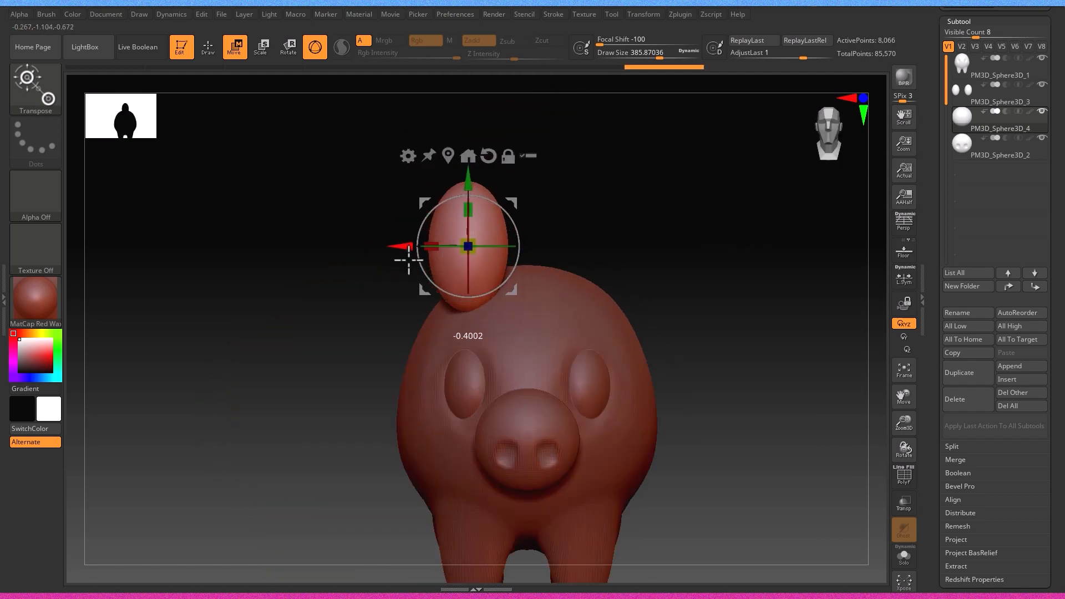
pyautogui.moveTo(601, 294); pyautogui.dragTo(688, 297, button='right')
pyautogui.moveTo(466, 241); pyautogui.dragTo(468, 235)
# Tilt the ear outward and sink its base into the top of the head behind the eye
pyautogui.keyDown('shift'); pyautogui.moveTo(704, 235); pyautogui.dragTo(683, 271, button='right'); pyautogui.keyUp('shift')
pyautogui.rightClick(610, 328)
pyautogui.moveTo(502, 209); pyautogui.dragTo(459, 205)
pyautogui.moveTo(599, 261); pyautogui.dragTo(683, 266, button='right')
pyautogui.moveTo(534, 271); pyautogui.dragTo(496, 270)
pyautogui.moveTo(637, 266); pyautogui.dragTo(535, 272, button='right')
pyautogui.moveTo(360, 272); pyautogui.dragTo(338, 277)
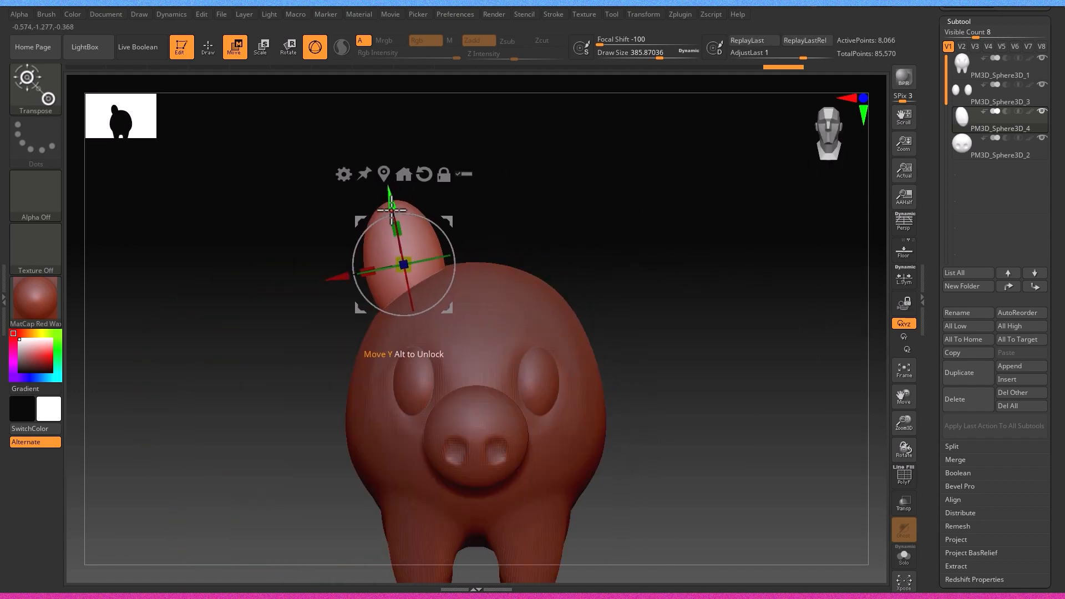
pyautogui.moveTo(391, 198); pyautogui.dragTo(393, 206)
pyautogui.moveTo(713, 267); pyautogui.dragTo(705, 268, button='right')
# Mirror and weld the ear to the other side and remesh both ears with DynaMesh at resolution 128
pyautogui.click(959, 21)
pyautogui.click(964, 29)
pyautogui.click(1004, 306)
pyautogui.moveTo(779, 131); pyautogui.dragTo(853, 127, button='right')
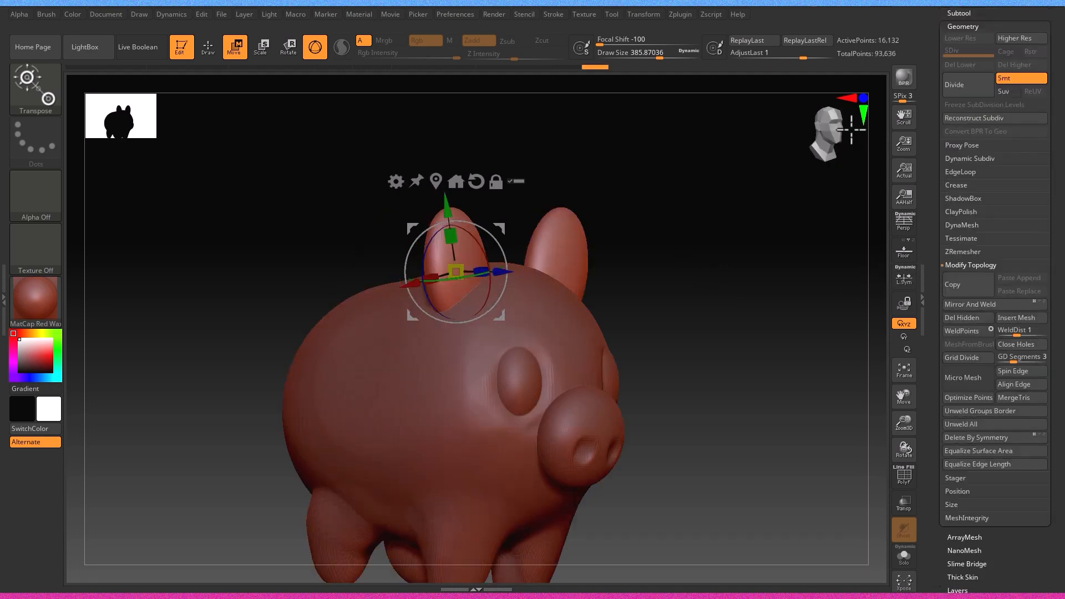
pyautogui.press('q')
pyautogui.moveTo(953, 404); pyautogui.dragTo(953, 180)
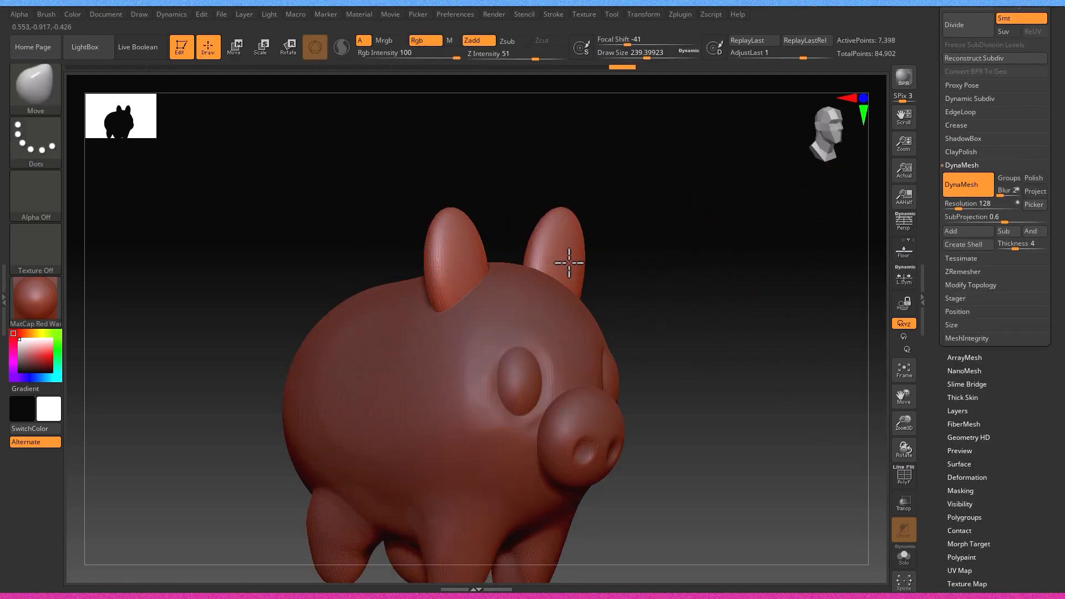
# Begin shaping the mirrored ears with the Move brush, adjusting their outline from several angles
pyautogui.moveTo(568, 262); pyautogui.dragTo(585, 243, button='right')
pyautogui.moveTo(791, 294)
pyautogui.mouseDown(button='right')
pyautogui.moveTo(730, 309)
pyautogui.moveTo(758, 289)
pyautogui.mouseUp(button='right')
pyautogui.moveTo(733, 274); pyautogui.dragTo(717, 269)
pyautogui.moveTo(763, 266); pyautogui.dragTo(782, 264, button='right')
pyautogui.moveTo(685, 228); pyautogui.dragTo(638, 233, button='right')
pyautogui.moveTo(549, 239); pyautogui.dragTo(554, 258, button='right')
# Reduce the Move brush's draw size to about 124 and reshape the ear tips
pyautogui.press('s')
pyautogui.moveTo(556, 259); pyautogui.dragTo(540, 260)
pyautogui.moveTo(549, 250)
pyautogui.mouseDown(button='right')
pyautogui.moveTo(663, 228)
pyautogui.moveTo(708, 232)
pyautogui.mouseUp(button='right')
pyautogui.moveTo(653, 232); pyautogui.dragTo(648, 215)
pyautogui.moveTo(701, 233); pyautogui.dragTo(718, 233, button='right')
pyautogui.moveTo(668, 228); pyautogui.dragTo(662, 225)
pyautogui.moveTo(714, 256)
pyautogui.mouseDown(button='right')
pyautogui.moveTo(704, 273)
pyautogui.moveTo(733, 287)
pyautogui.mouseUp(button='right')
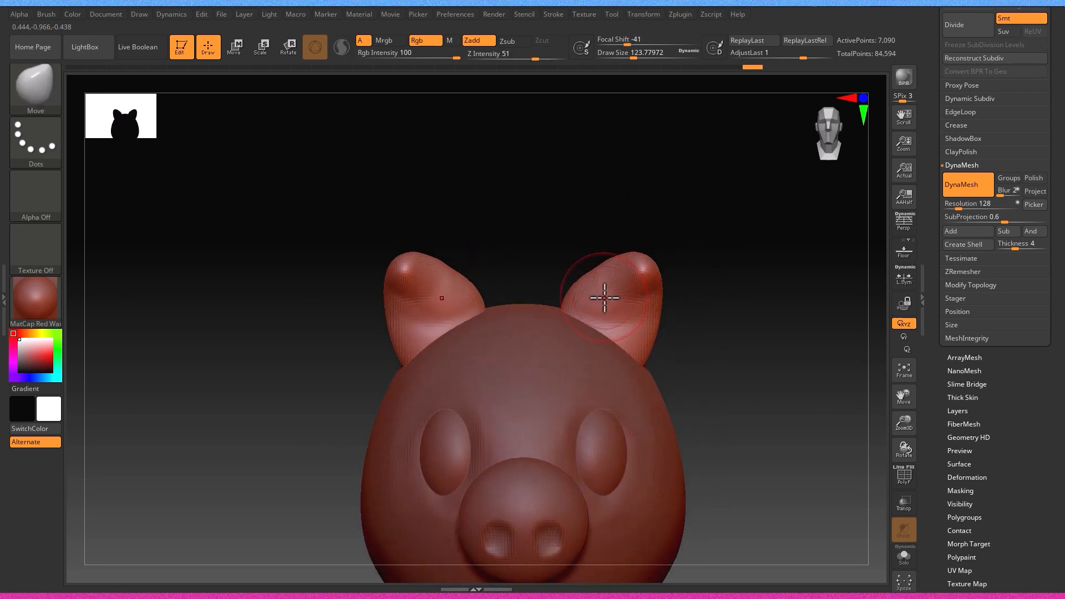
# Refine the front faces and tips of both ears with small Move brush adjustments
pyautogui.moveTo(693, 245)
pyautogui.mouseDown(button='right')
pyautogui.moveTo(620, 216)
pyautogui.moveTo(666, 236)
pyautogui.mouseUp(button='right')
pyautogui.moveTo(633, 299); pyautogui.dragTo(640, 293)
pyautogui.moveTo(685, 283)
pyautogui.mouseDown(button='right')
pyautogui.moveTo(706, 304)
pyautogui.moveTo(712, 289)
pyautogui.mouseUp(button='right')
pyautogui.moveTo(663, 270); pyautogui.dragTo(655, 263)
pyautogui.moveTo(679, 278); pyautogui.dragTo(674, 250, button='right')
pyautogui.moveTo(671, 253); pyautogui.dragTo(664, 261)
# Select the body subtool and adjust the shape of its underside and legs with the Move brush
pyautogui.keyDown('ctrl'); pyautogui.moveTo(704, 288); pyautogui.dragTo(726, 333, button='right'); pyautogui.keyUp('ctrl')
pyautogui.moveTo(727, 333)
pyautogui.mouseDown(button='right')
pyautogui.moveTo(739, 370)
pyautogui.moveTo(765, 275)
pyautogui.moveTo(750, 266)
pyautogui.mouseUp(button='right')
pyautogui.keyDown('alt'); pyautogui.moveTo(678, 206); pyautogui.dragTo(658, 258, button='right'); pyautogui.keyUp('alt')
pyautogui.moveTo(976, 125); pyautogui.dragTo(972, 278)
pyautogui.click(965, 265)
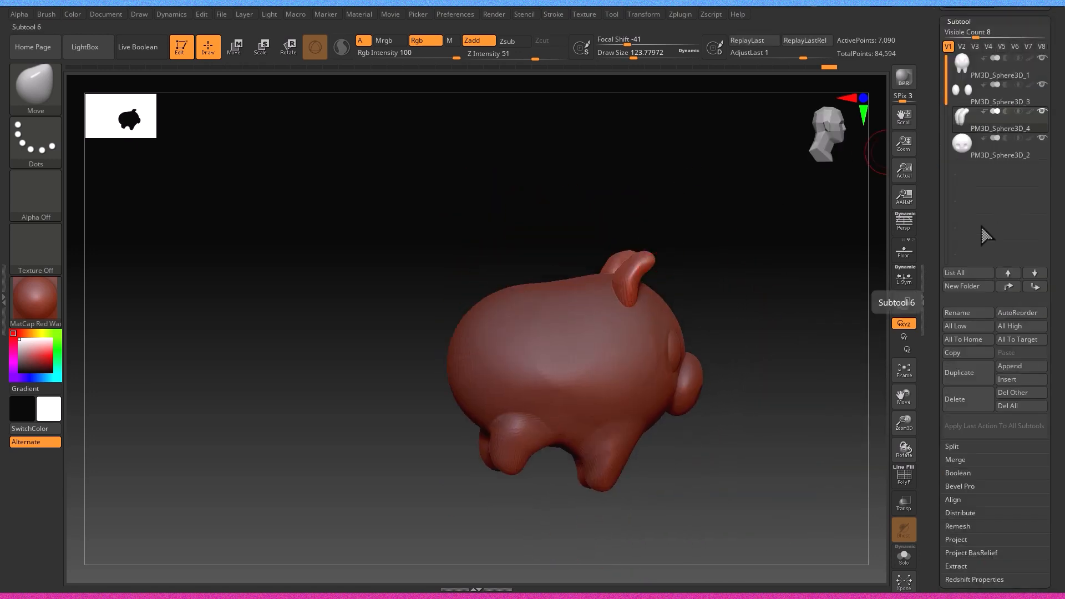
pyautogui.click(993, 67)
pyautogui.press('s')
pyautogui.moveTo(535, 250); pyautogui.dragTo(551, 250)
pyautogui.moveTo(525, 304)
pyautogui.mouseDown(button='right')
pyautogui.moveTo(594, 283)
pyautogui.moveTo(605, 297)
pyautogui.mouseUp(button='right')
pyautogui.moveTo(555, 402); pyautogui.dragTo(544, 409)
# Reduce the draw size to about 90 and choose the SnakeHook brush for the rear of the body
pyautogui.moveTo(549, 405); pyautogui.dragTo(542, 314, button='right')
pyautogui.press('s')
pyautogui.moveTo(542, 314); pyautogui.dragTo(529, 314)
pyautogui.moveTo(521, 321)
pyautogui.keyDown('ctrl'); pyautogui.mouseDown(button='right')
pyautogui.moveTo(500, 366)
pyautogui.moveTo(440, 383)
pyautogui.moveTo(394, 376)
pyautogui.moveTo(684, 285)
pyautogui.moveTo(696, 256)
pyautogui.mouseUp(button='right'); pyautogui.keyUp('ctrl')
pyautogui.keyDown('alt'); pyautogui.moveTo(480, 113); pyautogui.dragTo(444, 267, button='right'); pyautogui.keyUp('alt')
pyautogui.moveTo(444, 267); pyautogui.dragTo(638, 324, button='right')
pyautogui.keyDown('ctrl'); pyautogui.moveTo(638, 324); pyautogui.dragTo(610, 278, button='right'); pyautogui.keyUp('ctrl')
pyautogui.moveTo(688, 411)
pyautogui.mouseDown(button='right')
pyautogui.moveTo(604, 368)
pyautogui.moveTo(471, 355)
pyautogui.mouseUp(button='right')
pyautogui.click(36, 92)
pyautogui.click(735, 310)
pyautogui.moveTo(764, 215); pyautogui.dragTo(666, 219, button='right')
pyautogui.click(35, 86)
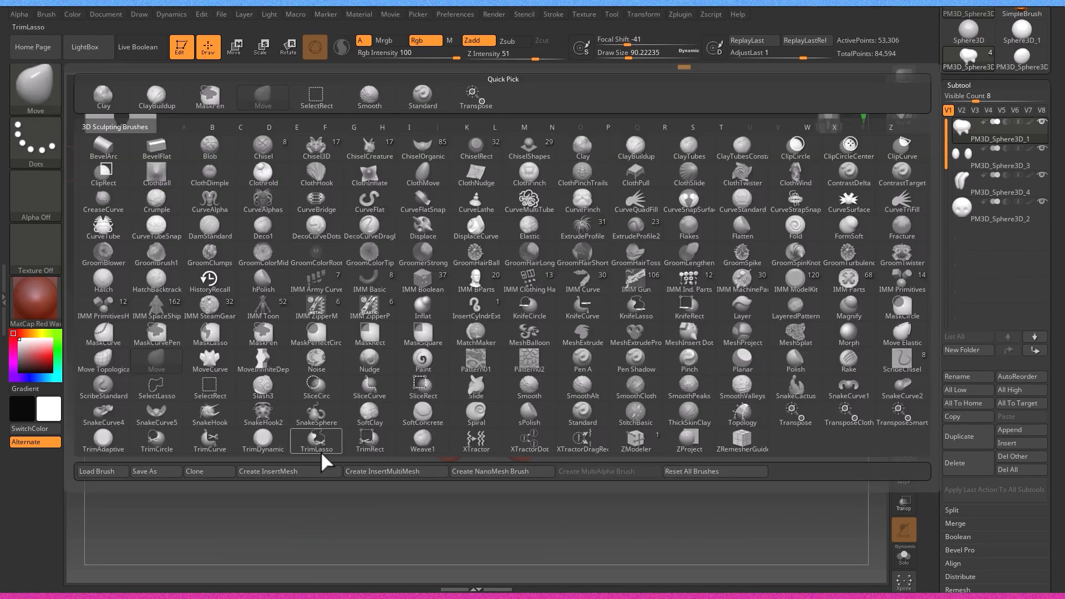
pyautogui.click(211, 421)
# Try to pull a short tail out of the body's rear, and undo the strokes
pyautogui.moveTo(761, 207)
pyautogui.mouseDown(button='right')
pyautogui.moveTo(619, 279)
pyautogui.moveTo(598, 375)
pyautogui.moveTo(792, 171)
pyautogui.moveTo(680, 278)
pyautogui.mouseUp(button='right')
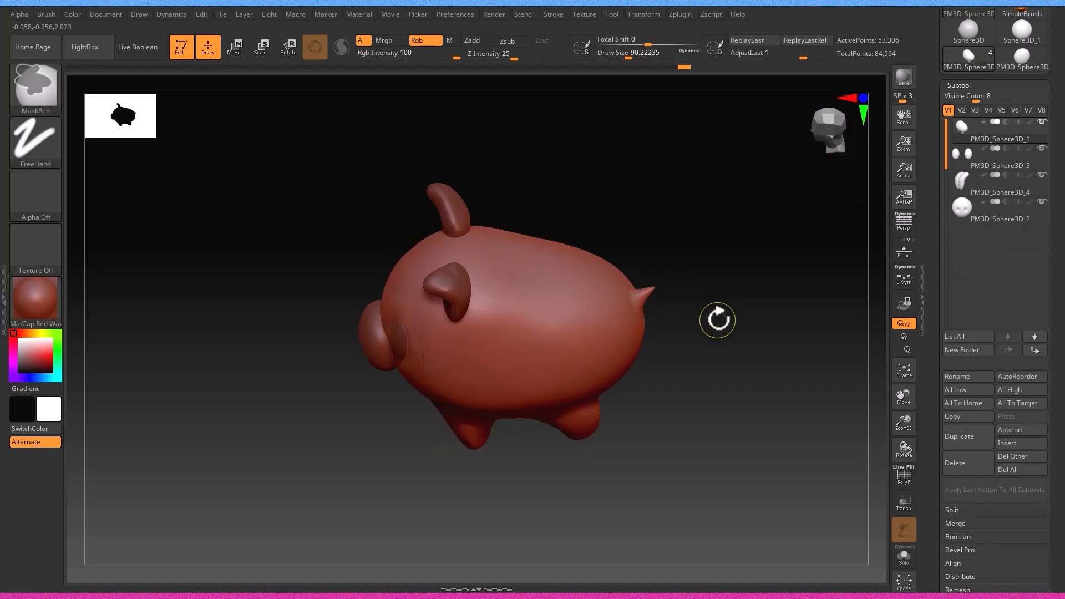
pyautogui.moveTo(721, 250)
pyautogui.mouseDown(button='right')
pyautogui.moveTo(800, 207)
pyautogui.moveTo(684, 247)
pyautogui.moveTo(744, 299)
pyautogui.mouseUp(button='right')
pyautogui.hotkey('ctrl', 'z')
pyautogui.hotkey('ctrl', 'z')
# Set the draw size to about 136 and pull a curled tail out of the pig's rear with the SnakeHook brush
pyautogui.press('s')
pyautogui.moveTo(754, 316); pyautogui.dragTo(761, 316)
pyautogui.moveTo(676, 339); pyautogui.dragTo(721, 332)
pyautogui.moveTo(746, 333)
pyautogui.mouseDown(button='right')
pyautogui.moveTo(766, 379)
pyautogui.moveTo(790, 309)
pyautogui.moveTo(714, 380)
pyautogui.mouseUp(button='right')
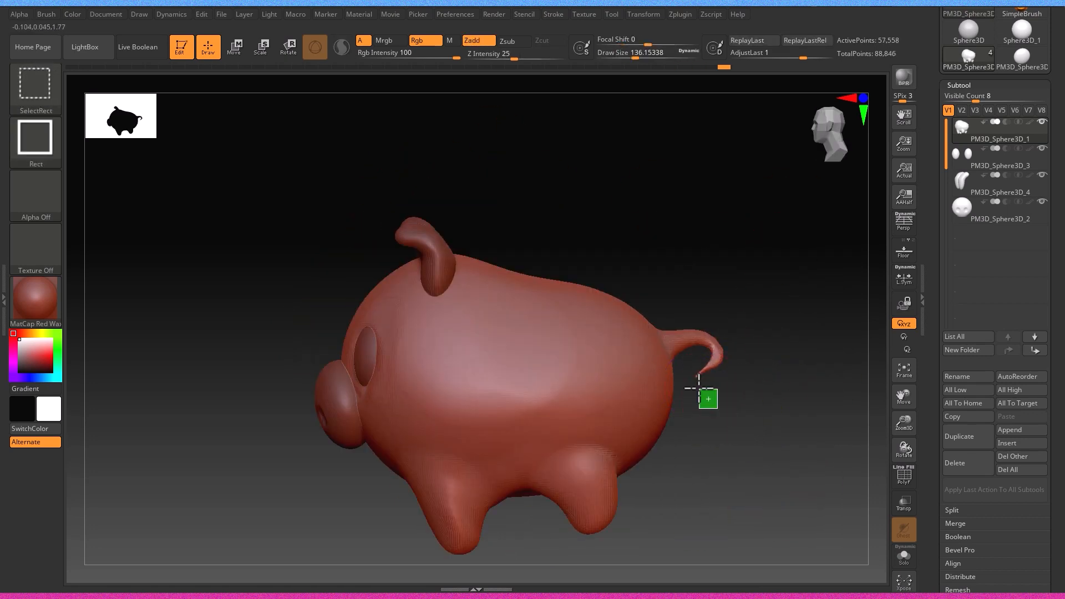
# Build up the area around the eyes with the ClayBuildup brush at a draw size of about 49 and begin smoothing it
pyautogui.moveTo(727, 423)
pyautogui.mouseDown(button='right')
pyautogui.moveTo(734, 361)
pyautogui.moveTo(756, 361)
pyautogui.moveTo(723, 336)
pyautogui.moveTo(673, 349)
pyautogui.moveTo(692, 380)
pyautogui.moveTo(649, 288)
pyautogui.moveTo(540, 294)
pyautogui.moveTo(697, 359)
pyautogui.moveTo(556, 409)
pyautogui.mouseUp(button='right')
pyautogui.press('b')
pyautogui.press('c')
pyautogui.press('b')
pyautogui.press('s')
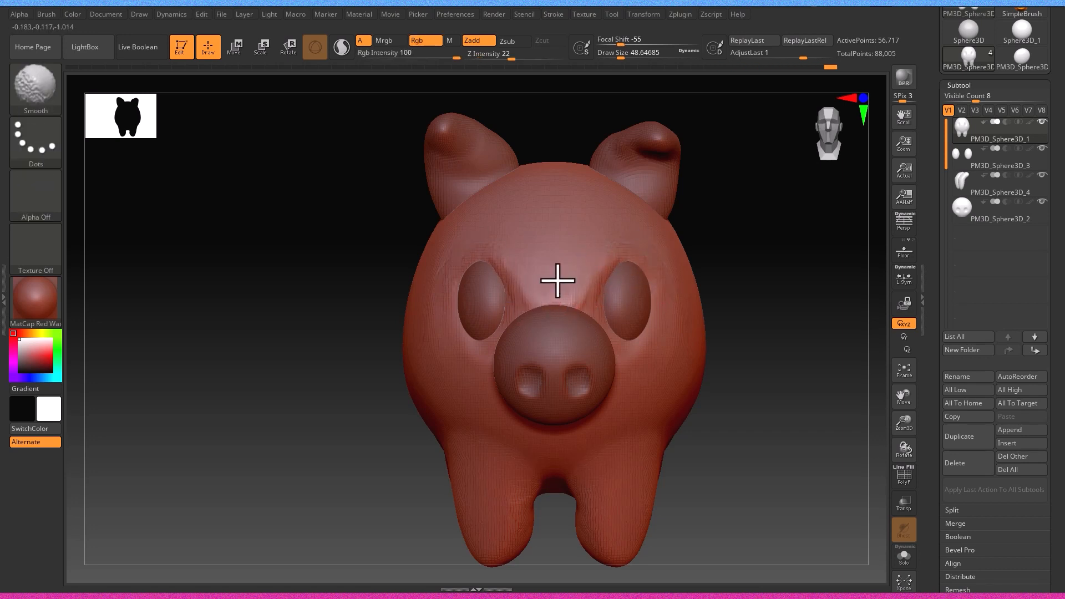
pyautogui.keyDown('shift'); pyautogui.moveTo(448, 277); pyautogui.dragTo(440, 294); pyautogui.keyUp('shift')
pyautogui.moveTo(452, 295)
pyautogui.mouseDown(button='right')
pyautogui.moveTo(539, 316)
pyautogui.moveTo(583, 308)
pyautogui.mouseUp(button='right')
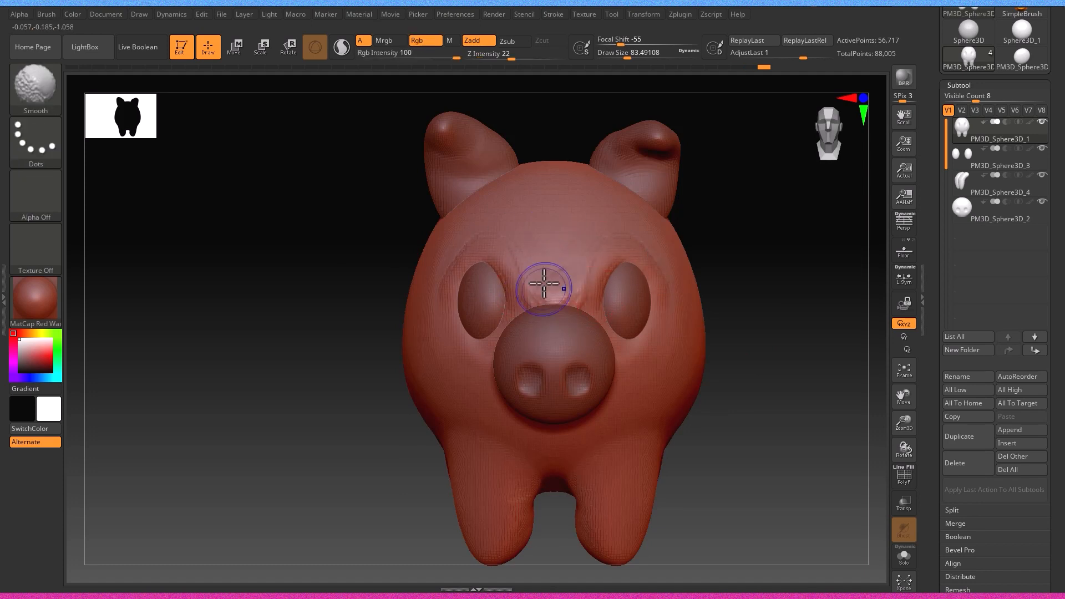
# Smooth the forehead and the surfaces around the eye sockets from several angles with a draw size of about 83
pyautogui.moveTo(539, 284); pyautogui.dragTo(516, 254, button='right')
pyautogui.keyDown('shift'); pyautogui.moveTo(515, 254); pyautogui.dragTo(521, 247); pyautogui.keyUp('shift')
pyautogui.moveTo(520, 247)
pyautogui.mouseDown(button='right')
pyautogui.moveTo(651, 262)
pyautogui.moveTo(670, 221)
pyautogui.moveTo(682, 349)
pyautogui.mouseUp(button='right')
pyautogui.moveTo(683, 349)
pyautogui.mouseDown(button='right')
pyautogui.moveTo(763, 362)
pyautogui.moveTo(714, 361)
pyautogui.moveTo(699, 311)
pyautogui.mouseUp(button='right')
pyautogui.moveTo(699, 310); pyautogui.dragTo(540, 273, button='right')
pyautogui.keyDown('shift'); pyautogui.moveTo(540, 273); pyautogui.dragTo(555, 291); pyautogui.keyUp('shift')
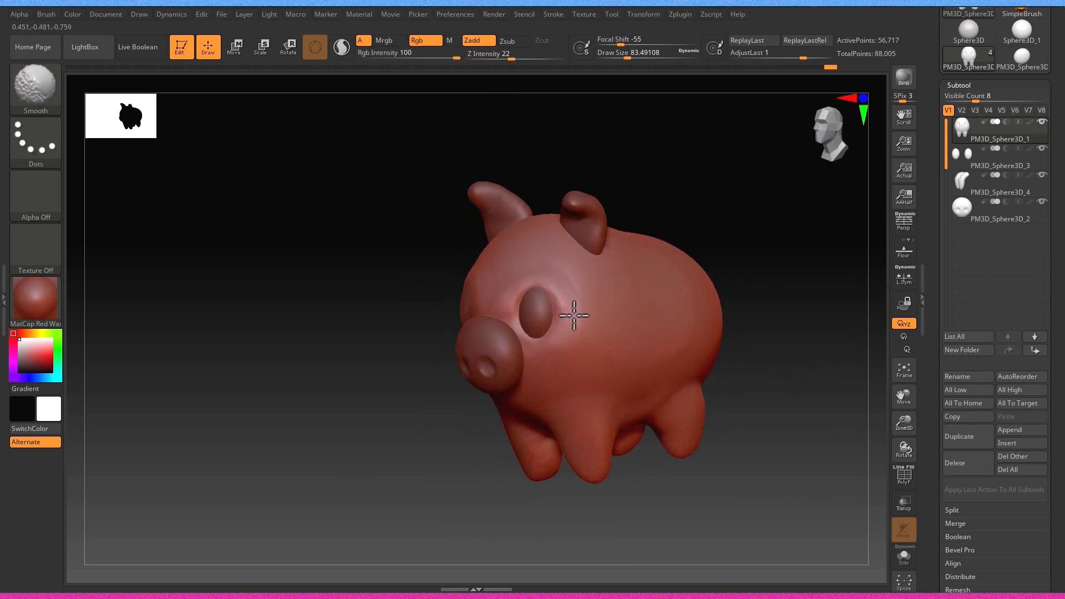
pyautogui.moveTo(547, 262)
pyautogui.keyDown('shift'); pyautogui.mouseDown(button='right')
pyautogui.moveTo(428, 250)
pyautogui.moveTo(492, 77)
pyautogui.mouseUp(button='right'); pyautogui.keyUp('shift')
pyautogui.moveTo(474, 270); pyautogui.dragTo(542, 250, button='right')
pyautogui.keyDown('shift'); pyautogui.moveTo(542, 251); pyautogui.dragTo(543, 253); pyautogui.keyUp('shift')
pyautogui.moveTo(544, 253)
pyautogui.mouseDown(button='right')
pyautogui.moveTo(570, 381)
pyautogui.moveTo(550, 388)
pyautogui.moveTo(601, 341)
pyautogui.mouseUp(button='right')
# Reduce the draw size to about 44 and smooth the smaller forms of the face
pyautogui.keyDown('alt'); pyautogui.click(555, 363); pyautogui.keyUp('alt')
pyautogui.keyDown('shift'); pyautogui.click(515, 60); pyautogui.keyUp('shift')
pyautogui.press('s')
pyautogui.moveTo(546, 328); pyautogui.dragTo(538, 328)
pyautogui.moveTo(529, 328)
pyautogui.keyDown('shift'); pyautogui.mouseDown()
pyautogui.moveTo(534, 287)
pyautogui.moveTo(546, 311)
pyautogui.mouseUp(); pyautogui.keyUp('shift')
pyautogui.keyDown('ctrl'); pyautogui.moveTo(546, 311); pyautogui.dragTo(461, 283, button='right'); pyautogui.keyUp('ctrl')
pyautogui.moveTo(461, 283)
pyautogui.mouseDown(button='right')
pyautogui.moveTo(505, 309)
pyautogui.moveTo(444, 306)
pyautogui.mouseUp(button='right')
# Select the eyes subtool, set the brush to Rgb colour painting only, and set the draw size to about 120
pyautogui.click(976, 159)
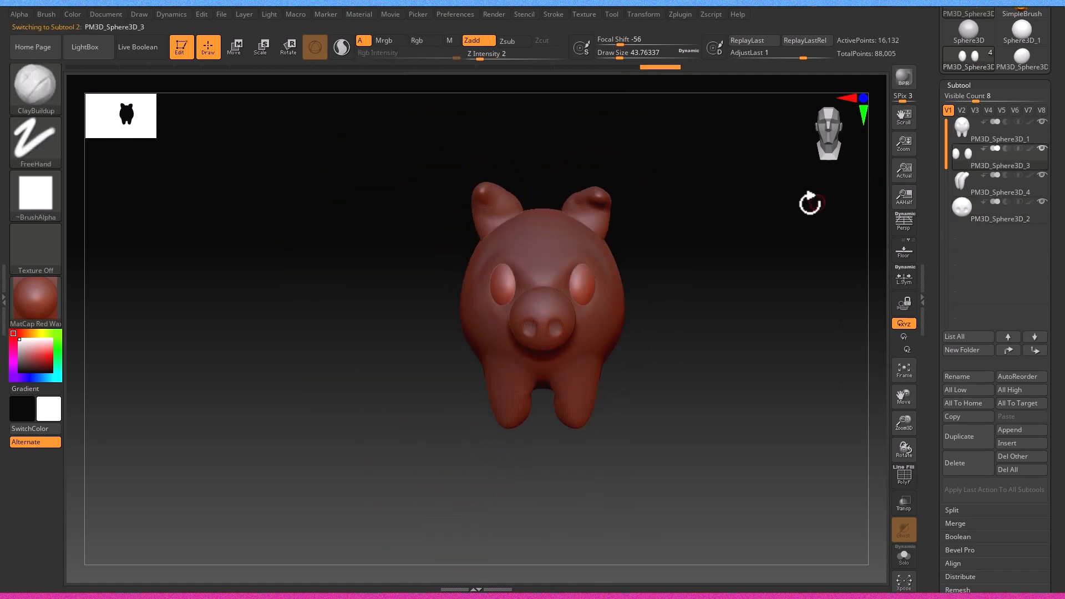
pyautogui.click(363, 43)
pyautogui.click(118, 72)
pyautogui.keyDown('ctrl'); pyautogui.moveTo(566, 280); pyautogui.dragTo(589, 269, button='right'); pyautogui.keyUp('ctrl')
pyautogui.press('s')
pyautogui.moveTo(506, 282); pyautogui.dragTo(509, 283)
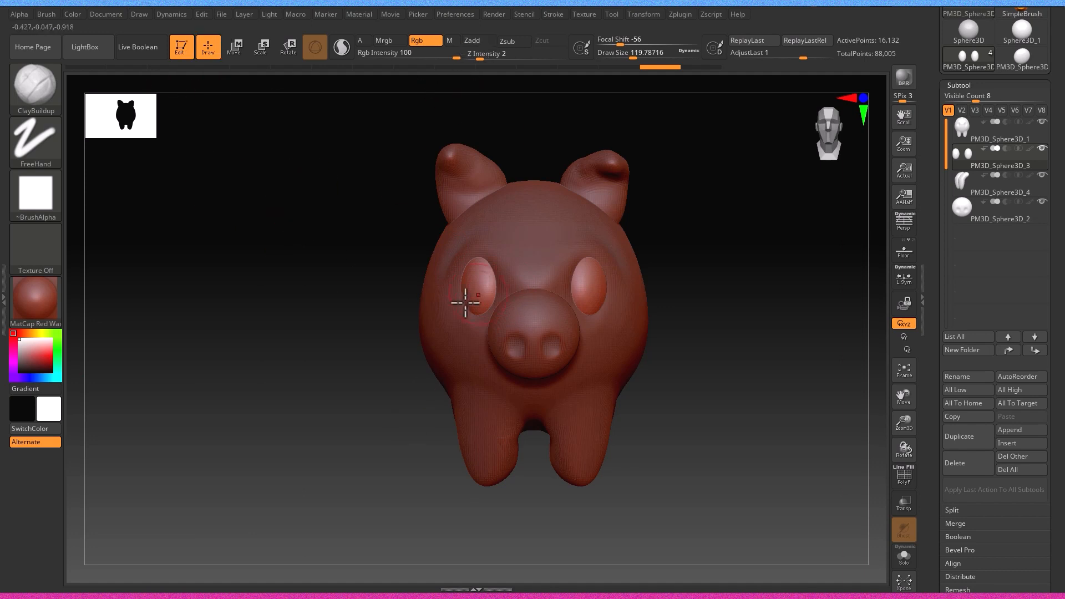
pyautogui.click(29, 372)
pyautogui.hotkey('ctrl', 'z')
pyautogui.click(19, 339)
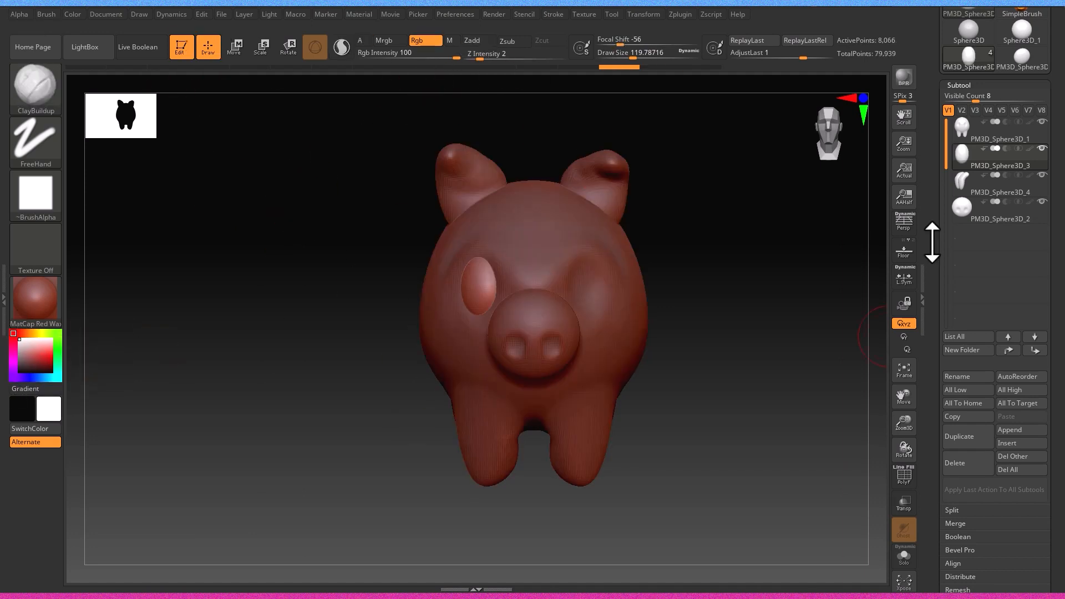
pyautogui.hotkey('ctrl', 'shift', 'z')
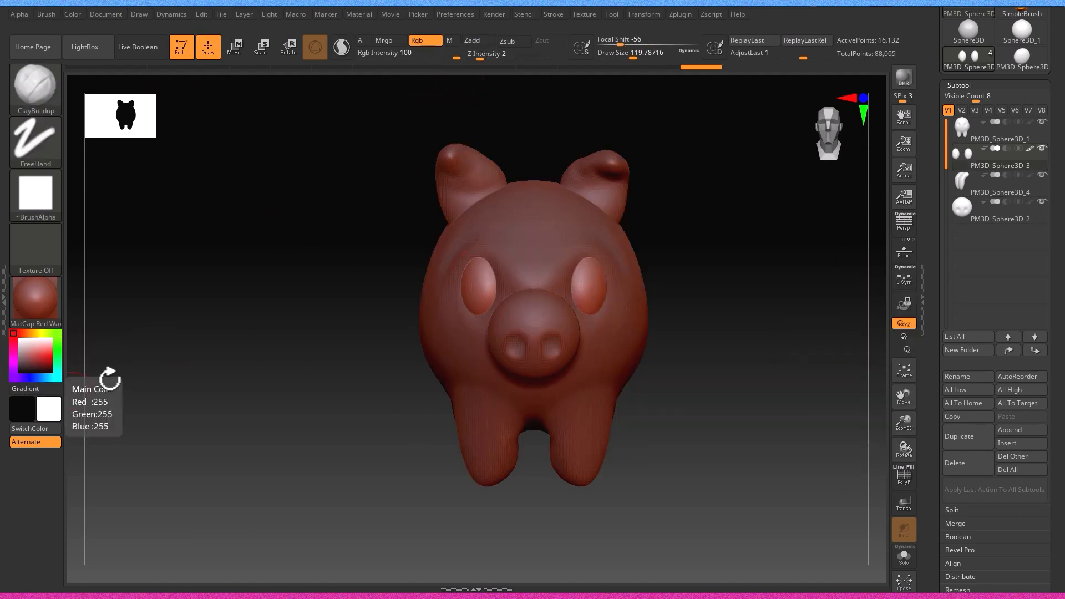
# Set the main colour to white and turn on polypaint for the body, eyes and ears subtools
pyautogui.click(23, 371)
pyautogui.click(19, 338)
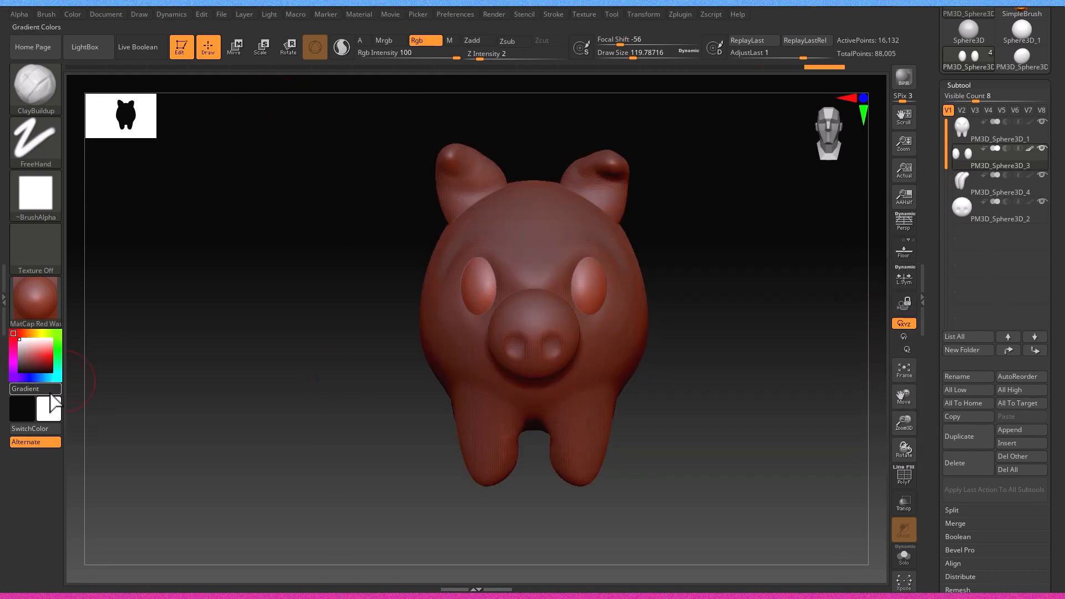
pyautogui.click(21, 371)
pyautogui.click(19, 339)
pyautogui.click(19, 361)
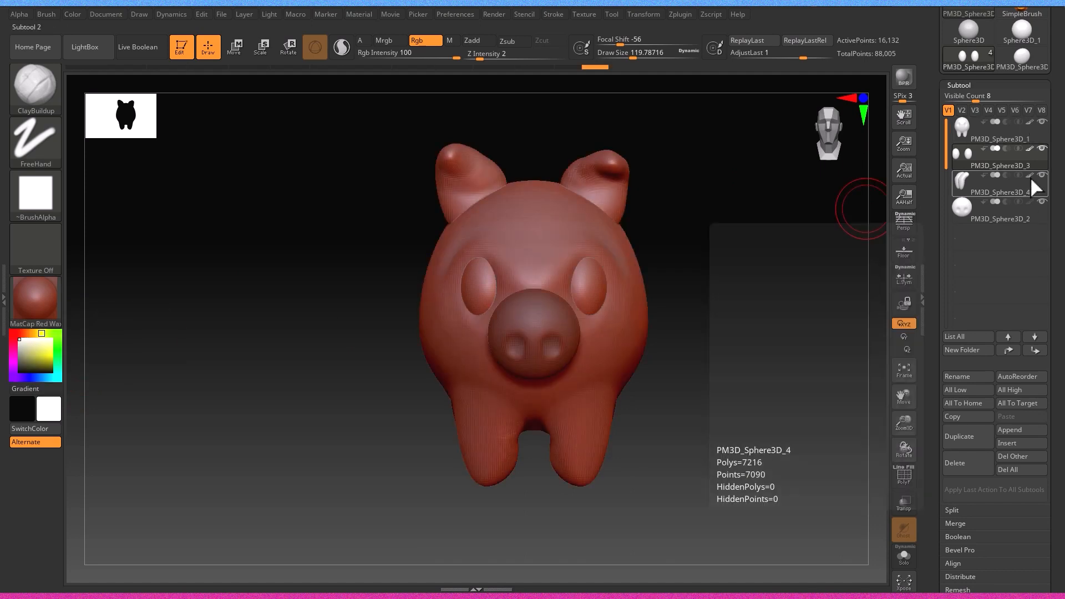
# Pick a near-black colour and fill both eyes with it
pyautogui.click(22, 368)
pyautogui.keyDown('ctrl'); pyautogui.moveTo(607, 292); pyautogui.dragTo(613, 339, button='right'); pyautogui.keyUp('ctrl')
pyautogui.click(19, 368)
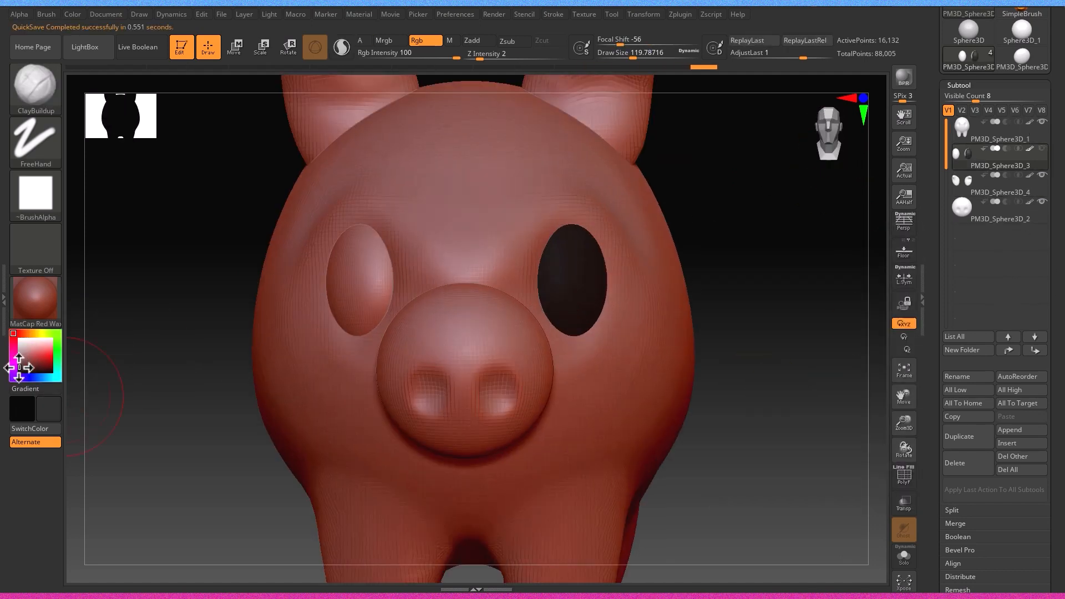
pyautogui.hotkey('ctrl', 'f')
pyautogui.hotkey('ctrl', 'z')
pyautogui.click(31, 428)
pyautogui.hotkey('ctrl', 'f')
pyautogui.press('v')
pyautogui.moveTo(333, 252); pyautogui.dragTo(355, 250, button='right')
pyautogui.click(26, 365)
pyautogui.hotkey('ctrl', 'f')
# Pick a light blue, reduce the draw size to 28.75, and paint irises on the inner sides of the eyes
pyautogui.moveTo(528, 302); pyautogui.dragTo(519, 330, button='right')
pyautogui.click(43, 379)
pyautogui.click(43, 349)
pyautogui.press('[')
pyautogui.press('[')
pyautogui.press('[')
pyautogui.press('[')
pyautogui.press('[')
pyautogui.press('[')
pyautogui.press('[')
pyautogui.moveTo(510, 269); pyautogui.dragTo(503, 312)
pyautogui.keyDown('ctrl'); pyautogui.moveTo(513, 261); pyautogui.dragTo(517, 277, button='right'); pyautogui.keyUp('ctrl')
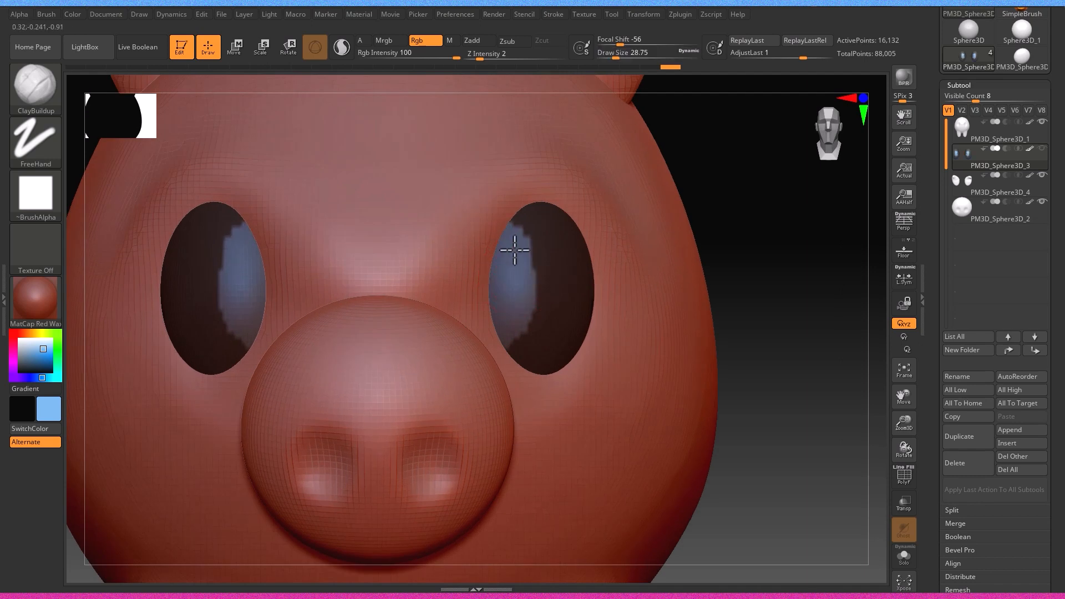
# Undo the blue strokes, subdivide the eyes twice, and repaint the light blue irises on the denser mesh
pyautogui.hotkey('ctrl', 'z')
pyautogui.hotkey('ctrl', 'd')
pyautogui.moveTo(503, 265); pyautogui.dragTo(504, 335)
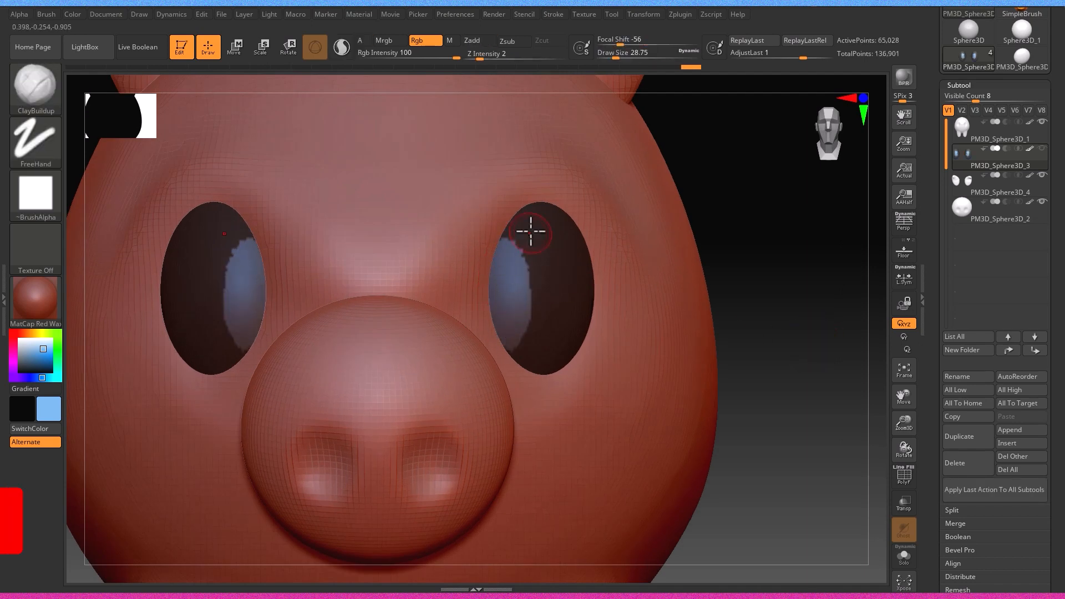
pyautogui.hotkey('ctrl', 'z')
pyautogui.hotkey('ctrl', 'd')
pyautogui.moveTo(503, 258); pyautogui.dragTo(504, 335)
# Switch to the Standard brush without an alpha and set it to Rgb colour painting only, with Zadd off
pyautogui.click(35, 194)
pyautogui.click(142, 247)
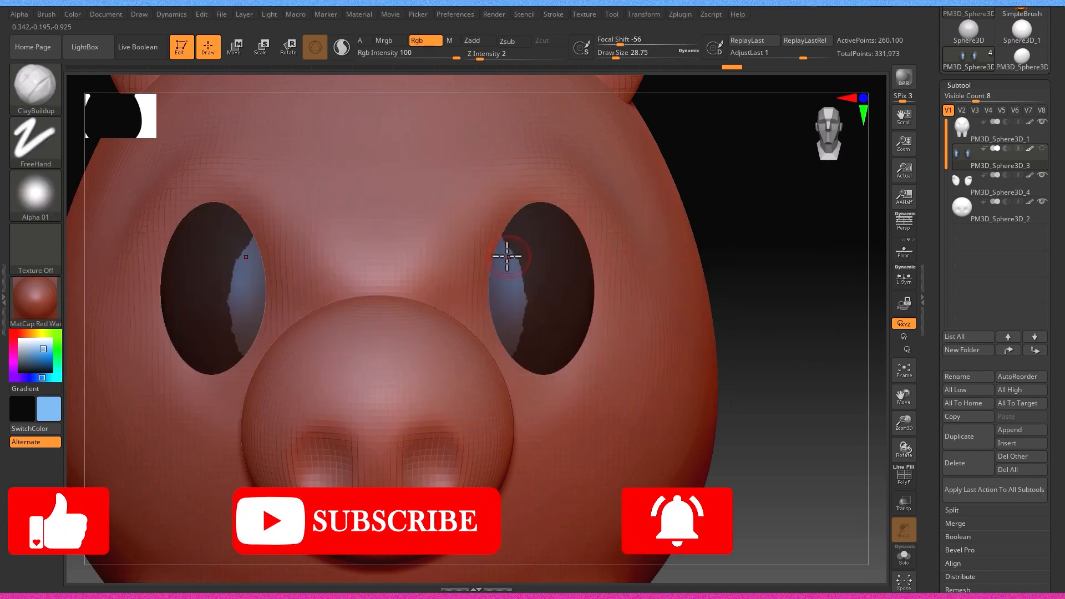
pyautogui.click(25, 94)
pyautogui.click(122, 130)
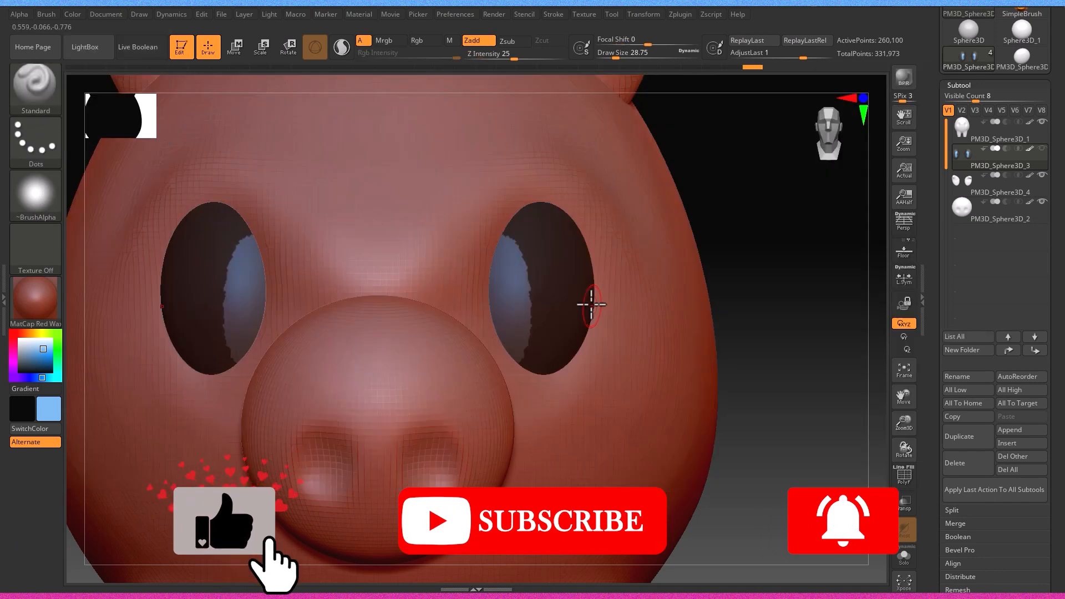
pyautogui.click(479, 41)
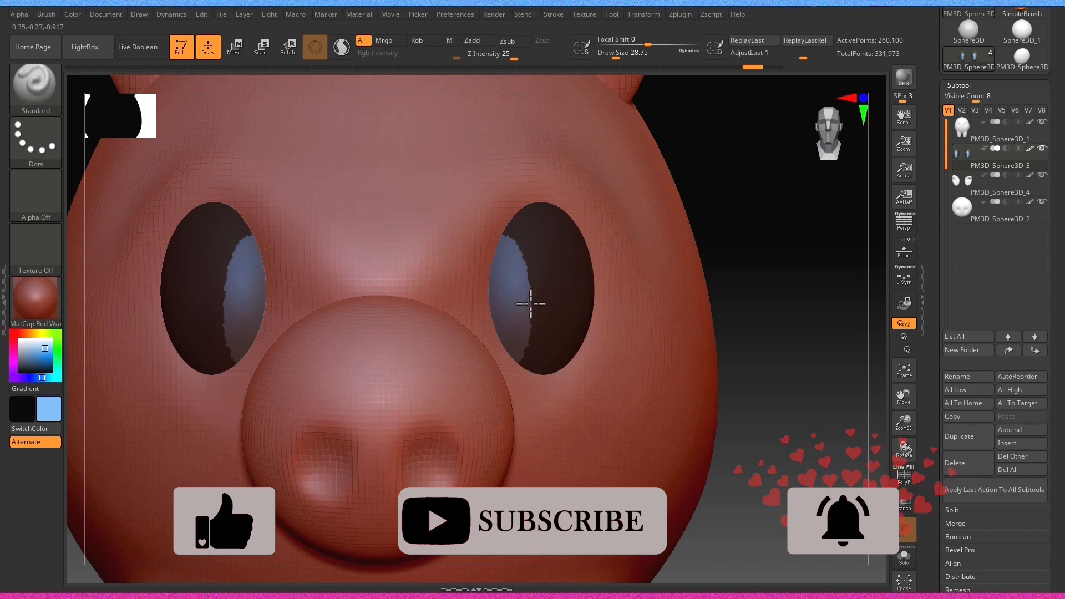
pyautogui.press('v')
pyautogui.click(424, 42)
# Paint over the rough blue irises with the dark colour until both eyes are evenly dark
pyautogui.moveTo(515, 250)
pyautogui.mouseDown()
pyautogui.moveTo(531, 309)
pyautogui.moveTo(509, 245)
pyautogui.mouseUp()
pyautogui.moveTo(508, 245)
pyautogui.keyDown('ctrl'); pyautogui.mouseDown(button='right')
pyautogui.moveTo(302, 318)
pyautogui.moveTo(444, 282)
pyautogui.moveTo(431, 292)
pyautogui.moveTo(489, 244)
pyautogui.mouseUp(button='right'); pyautogui.keyUp('ctrl')
pyautogui.press('v')
pyautogui.moveTo(495, 236); pyautogui.dragTo(530, 280)
pyautogui.moveTo(594, 232)
pyautogui.mouseDown()
pyautogui.moveTo(542, 245)
pyautogui.moveTo(530, 310)
pyautogui.mouseUp()
pyautogui.click(17, 358)
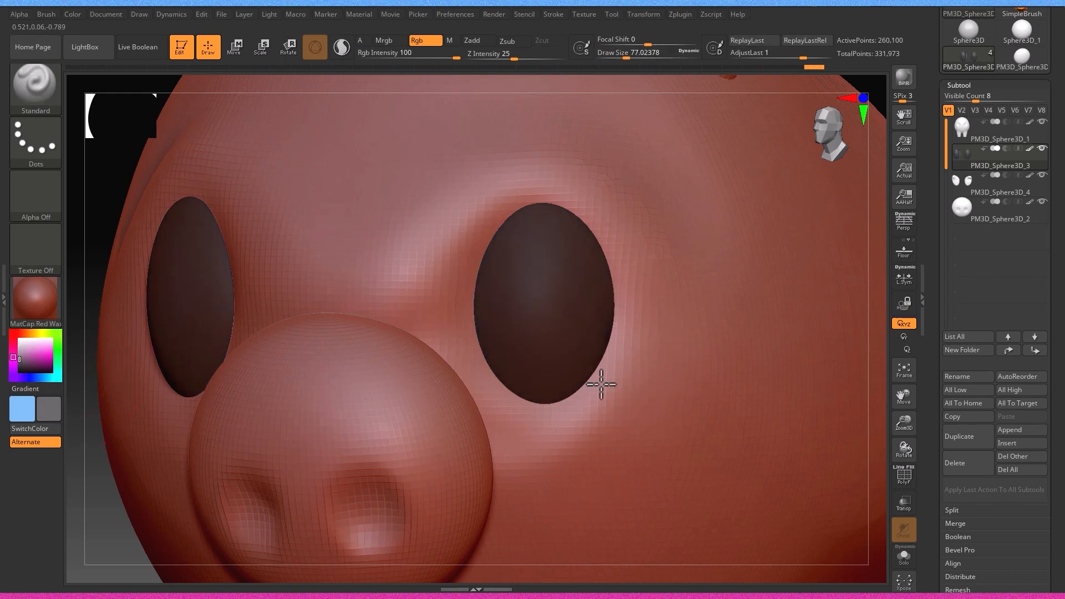
# Pick a deeper blue, reduce the draw size, and paint soft irises on the inner sides of both eyes
pyautogui.click(46, 363)
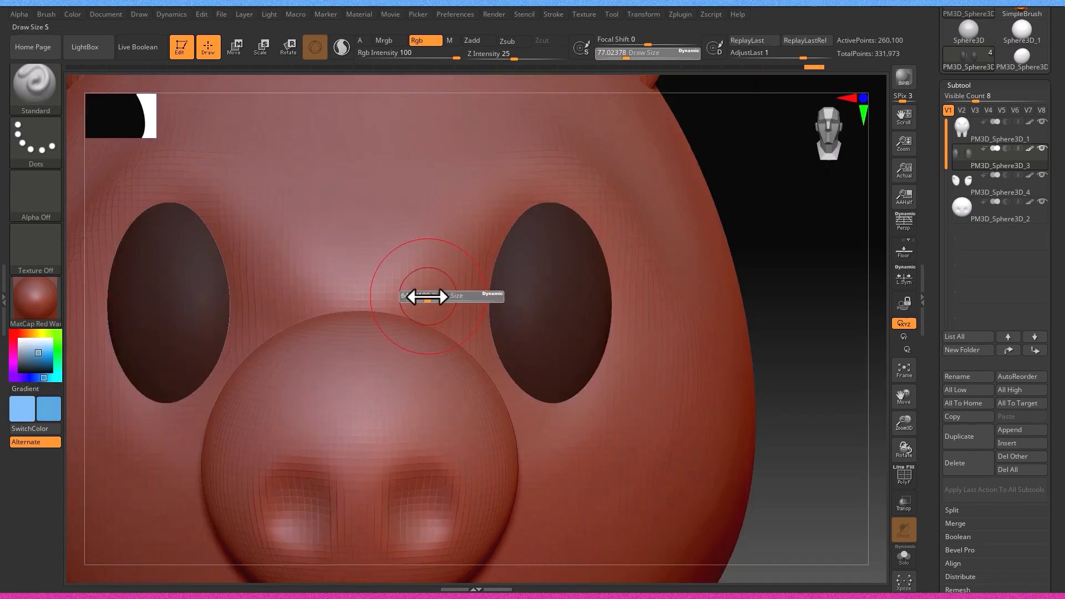
pyautogui.moveTo(427, 297); pyautogui.dragTo(420, 297)
pyautogui.moveTo(503, 327)
pyautogui.mouseDown()
pyautogui.moveTo(514, 273)
pyautogui.moveTo(502, 350)
pyautogui.mouseUp()
# Pick a light pink, select the snout subtool, enlarge the brush, and paint the whole snout
pyautogui.click(52, 357)
pyautogui.keyDown('ctrl'); pyautogui.moveTo(502, 344); pyautogui.dragTo(437, 276, button='right'); pyautogui.keyUp('ctrl')
pyautogui.keyDown('alt'); pyautogui.click(443, 338); pyautogui.keyUp('alt')
pyautogui.press('s')
pyautogui.moveTo(217, 320); pyautogui.dragTo(232, 320)
pyautogui.moveTo(466, 327); pyautogui.dragTo(419, 404)
# Select the body subtool, set the draw size to about 657, and paint the body pink from the front and side
pyautogui.moveTo(419, 404)
pyautogui.mouseDown(button='right')
pyautogui.moveTo(499, 389)
pyautogui.moveTo(555, 333)
pyautogui.mouseUp(button='right')
pyautogui.keyDown('alt'); pyautogui.click(613, 178); pyautogui.keyUp('alt')
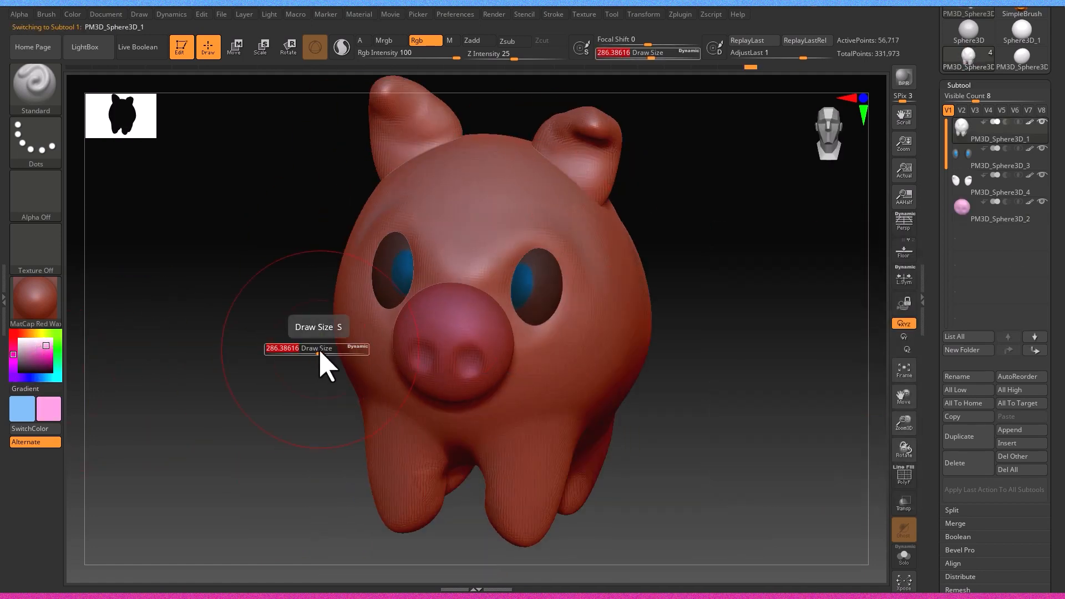
pyautogui.moveTo(319, 353); pyautogui.dragTo(346, 354)
pyautogui.moveTo(221, 355); pyautogui.dragTo(421, 333, button='right')
pyautogui.moveTo(422, 333); pyautogui.dragTo(352, 318)
pyautogui.moveTo(352, 318)
pyautogui.mouseDown(button='right')
pyautogui.moveTo(452, 240)
pyautogui.moveTo(397, 409)
pyautogui.moveTo(333, 399)
pyautogui.mouseUp(button='right')
pyautogui.moveTo(333, 400); pyautogui.dragTo(361, 412)
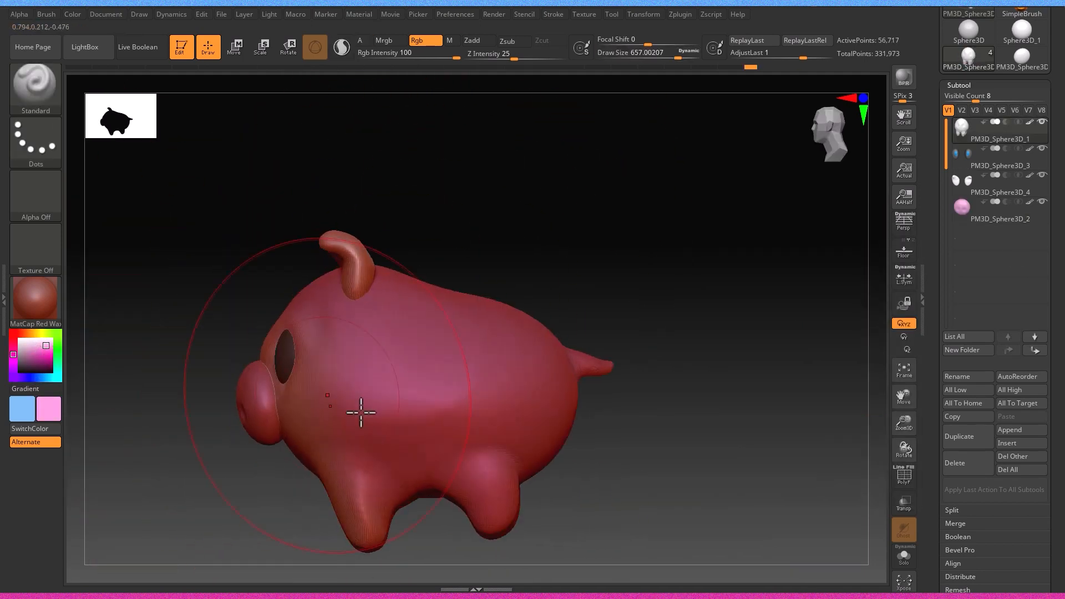
pyautogui.moveTo(361, 412); pyautogui.dragTo(518, 338, button='right')
# Select the ears subtool and paint both ears pink at a draw size of about 172, varying the shade
pyautogui.moveTo(577, 239)
pyautogui.mouseDown(button='right')
pyautogui.moveTo(556, 228)
pyautogui.moveTo(523, 266)
pyautogui.mouseUp(button='right')
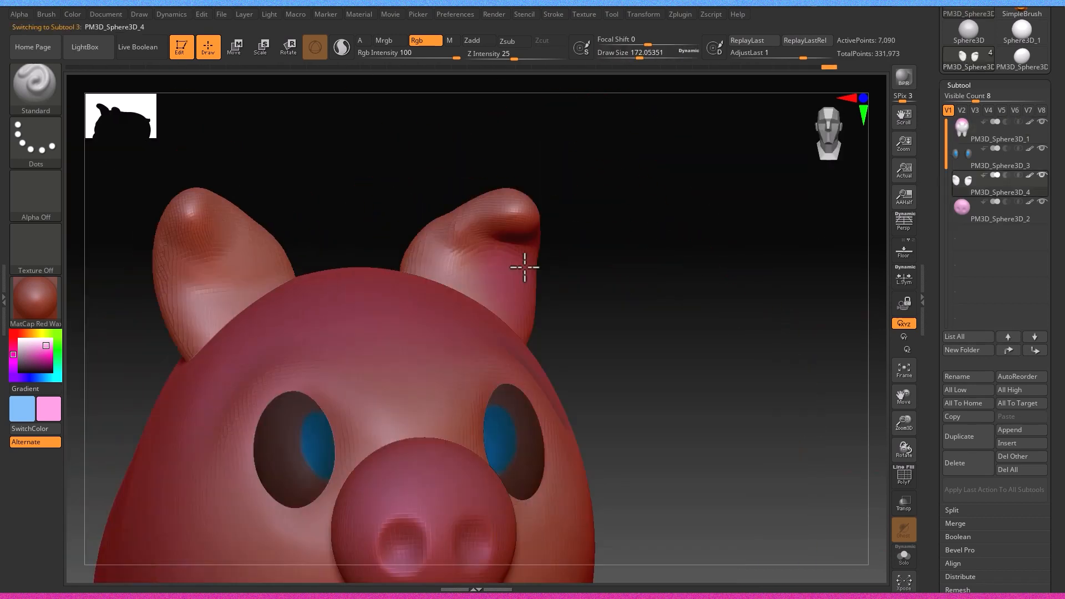
pyautogui.moveTo(523, 266); pyautogui.dragTo(513, 316)
pyautogui.moveTo(513, 316)
pyautogui.mouseDown(button='right')
pyautogui.moveTo(392, 307)
pyautogui.moveTo(311, 383)
pyautogui.mouseUp(button='right')
pyautogui.click(37, 352)
pyautogui.moveTo(409, 308); pyautogui.dragTo(403, 294)
# Select the body subtool and paint the legs and lower sides with lighter and more saturated pink shades
pyautogui.moveTo(310, 332)
pyautogui.mouseDown(button='right')
pyautogui.moveTo(368, 368)
pyautogui.moveTo(414, 340)
pyautogui.mouseUp(button='right')
pyautogui.keyDown('alt'); pyautogui.click(414, 340); pyautogui.keyUp('alt')
pyautogui.moveTo(377, 538); pyautogui.dragTo(355, 482)
pyautogui.moveTo(38, 348); pyautogui.dragTo(36, 340)
pyautogui.moveTo(396, 425)
pyautogui.keyDown('alt'); pyautogui.mouseDown(button='right')
pyautogui.moveTo(403, 381)
pyautogui.moveTo(391, 345)
pyautogui.mouseUp(button='right'); pyautogui.keyUp('alt')
pyautogui.click(52, 348)
pyautogui.moveTo(466, 438); pyautogui.dragTo(477, 394)
# Reduce the draw size to about 46 and paint a medium pink rim around both eyes on the body
pyautogui.moveTo(546, 310)
pyautogui.mouseDown(button='right')
pyautogui.moveTo(497, 335)
pyautogui.moveTo(538, 327)
pyautogui.mouseUp(button='right')
pyautogui.press('s')
pyautogui.moveTo(484, 342); pyautogui.dragTo(452, 342)
pyautogui.keyDown('ctrl'); pyautogui.moveTo(475, 332); pyautogui.dragTo(428, 370, button='right'); pyautogui.keyUp('ctrl')
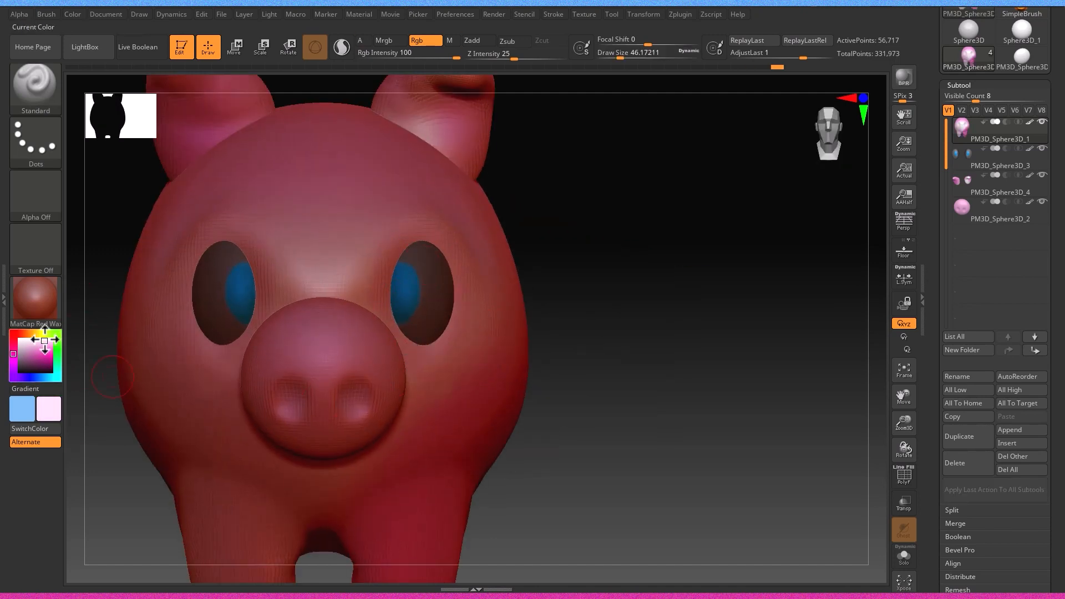
pyautogui.click(47, 349)
pyautogui.moveTo(380, 275); pyautogui.dragTo(391, 331)
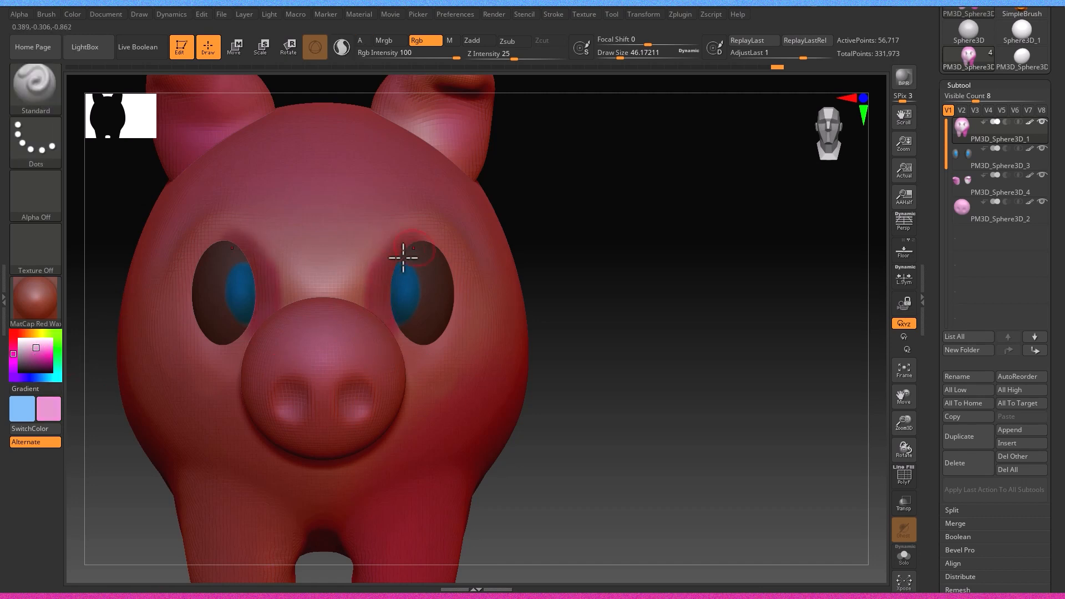
pyautogui.moveTo(463, 323); pyautogui.dragTo(464, 283)
pyautogui.keyDown('ctrl'); pyautogui.moveTo(310, 465); pyautogui.dragTo(290, 406, button='right'); pyautogui.keyUp('ctrl')
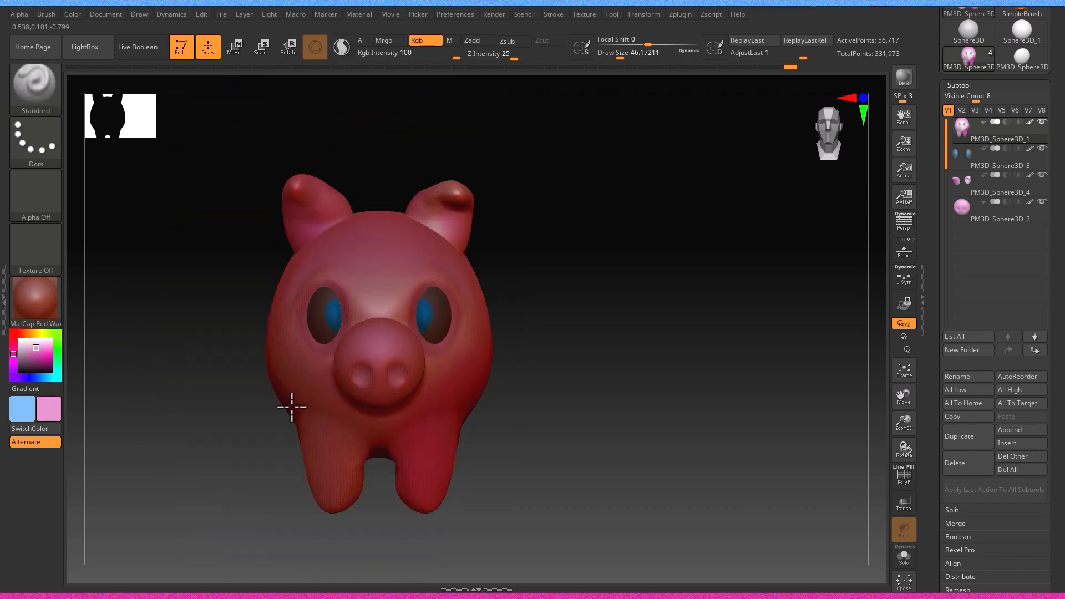
# Set the draw size to about 212 and paint the body's rear half in a more saturated pink
pyautogui.click(45, 351)
pyautogui.moveTo(472, 327); pyautogui.dragTo(376, 311, button='right')
pyautogui.moveTo(644, 316); pyautogui.dragTo(571, 347, button='right')
pyautogui.press('s')
pyautogui.moveTo(571, 347); pyautogui.dragTo(594, 347)
pyautogui.moveTo(647, 288); pyautogui.dragTo(642, 315)
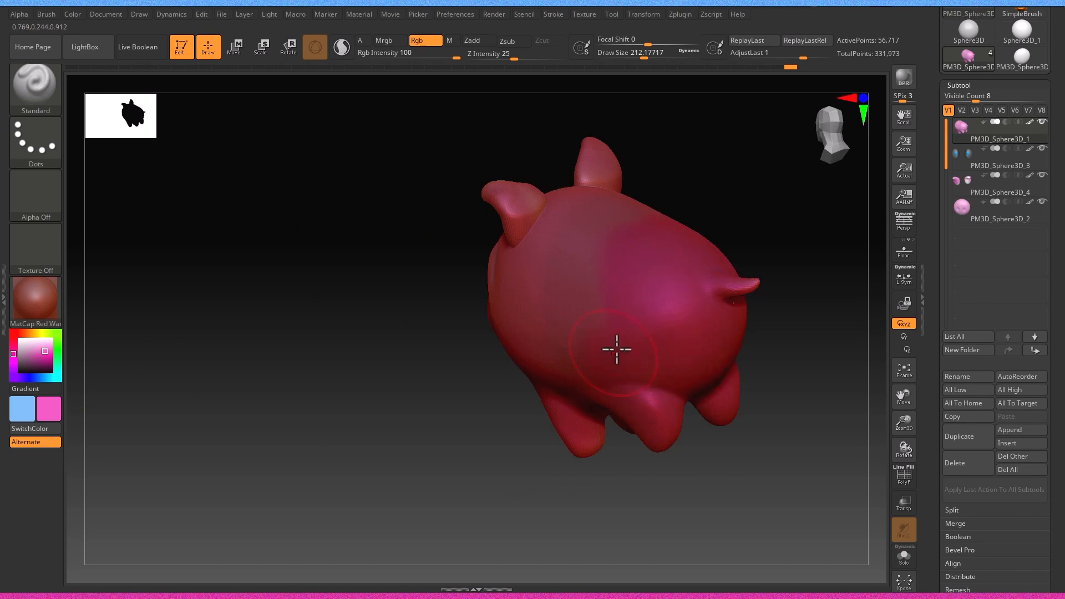
pyautogui.keyDown('shift'); pyautogui.moveTo(616, 350); pyautogui.dragTo(530, 299, button='right'); pyautogui.keyUp('shift')
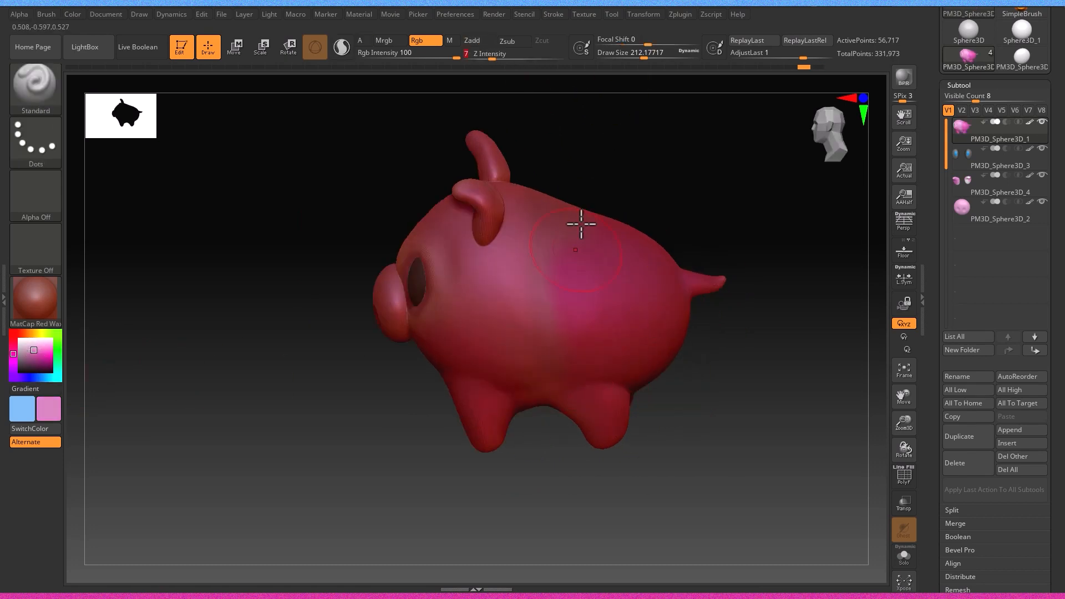
# Paint a softer, less saturated pink over the body's side and back at a draw size of about 212
pyautogui.click(46, 347)
pyautogui.moveTo(613, 214)
pyautogui.mouseDown(button='right')
pyautogui.moveTo(682, 105)
pyautogui.moveTo(618, 188)
pyautogui.moveTo(577, 150)
pyautogui.mouseUp(button='right')
pyautogui.click(31, 350)
pyautogui.moveTo(641, 285)
pyautogui.mouseDown(button='right')
pyautogui.moveTo(751, 221)
pyautogui.moveTo(706, 361)
pyautogui.moveTo(780, 381)
pyautogui.moveTo(632, 234)
pyautogui.mouseUp(button='right')
# Reduce the draw size to about 87, tint the area beneath the snout pale green, and smooth the cheek
pyautogui.press('c')
pyautogui.moveTo(546, 346); pyautogui.dragTo(461, 281, button='right')
pyautogui.press('shift')
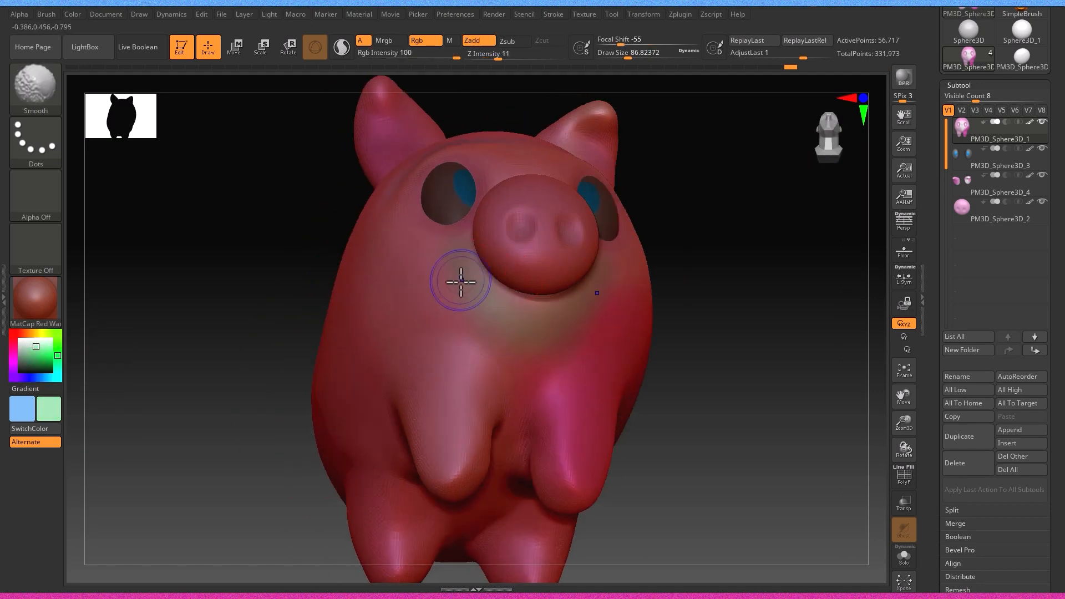
# Blend a pale cyan tint over the front legs and the body's sides at an RGB intensity of 24
pyautogui.moveTo(578, 296); pyautogui.dragTo(593, 440, button='right')
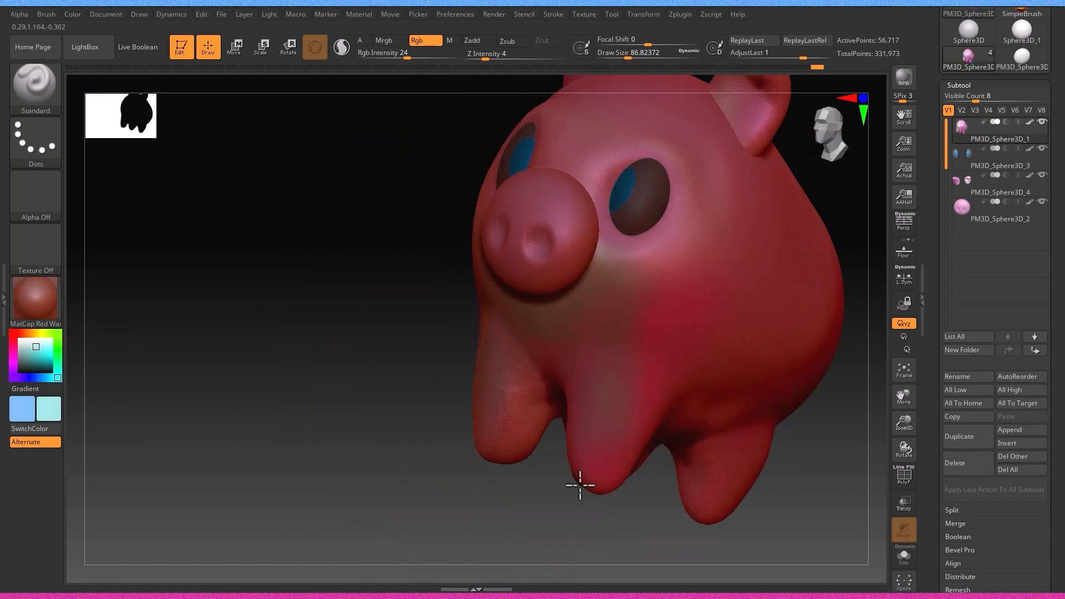
pyautogui.moveTo(580, 485); pyautogui.dragTo(599, 449)
pyautogui.moveTo(477, 444); pyautogui.dragTo(544, 411, button='right')
pyautogui.moveTo(645, 322); pyautogui.dragTo(653, 339)
pyautogui.moveTo(653, 339)
pyautogui.mouseDown(button='right')
pyautogui.moveTo(618, 397)
pyautogui.moveTo(616, 355)
pyautogui.mouseUp(button='right')
pyautogui.moveTo(615, 300); pyautogui.dragTo(649, 285)
pyautogui.moveTo(649, 285)
pyautogui.mouseDown(button='right')
pyautogui.moveTo(725, 224)
pyautogui.moveTo(697, 245)
pyautogui.mouseUp(button='right')
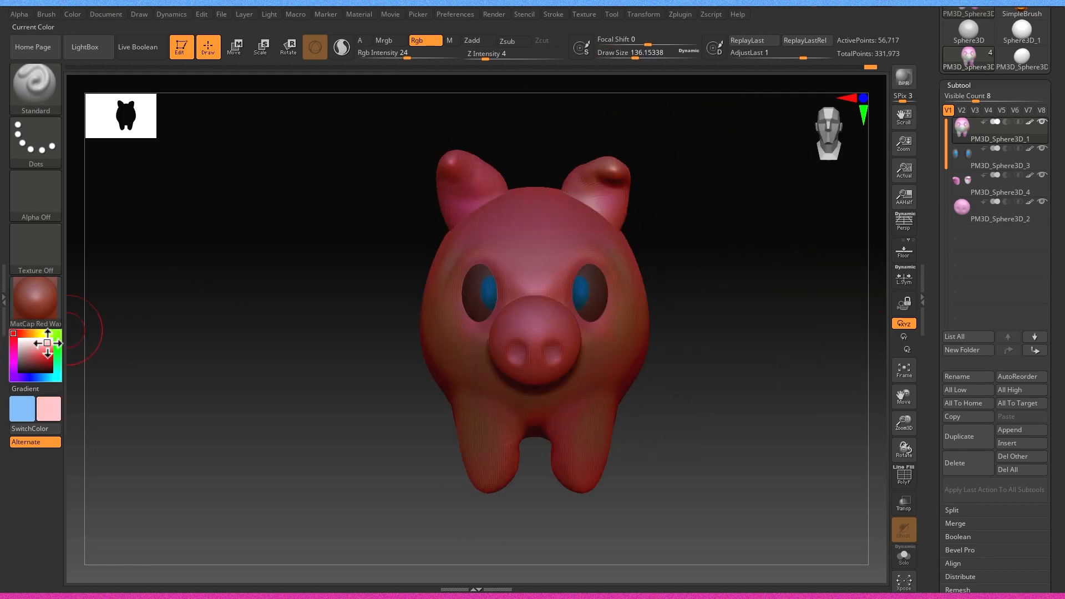
# Blend salmon red over the body's side and hindquarters at a draw size of about 136 and an RGB intensity of 24
pyautogui.moveTo(557, 237); pyautogui.dragTo(775, 272, button='right')
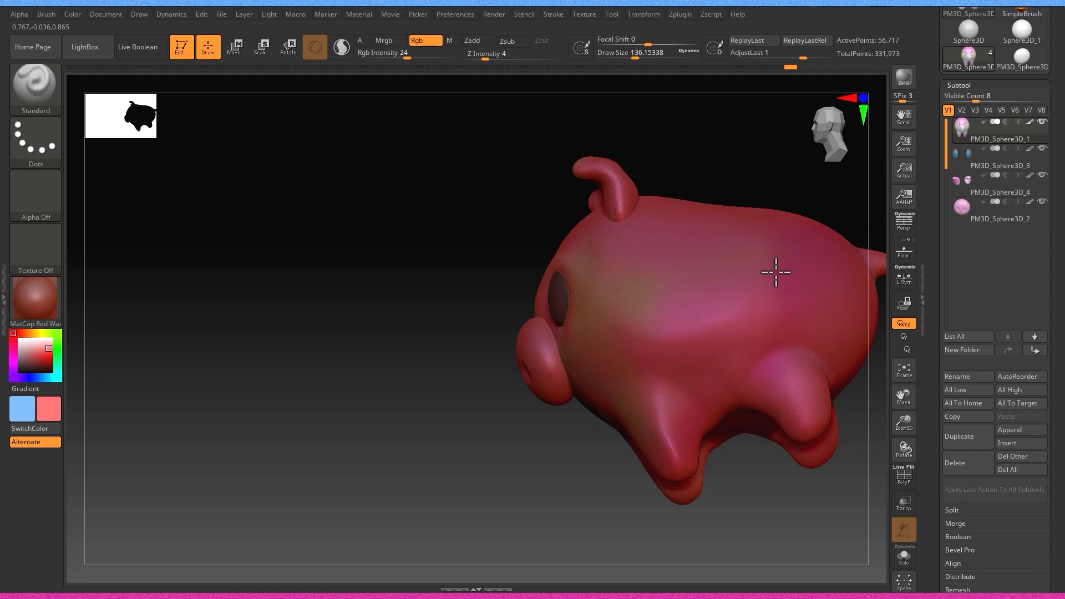
pyautogui.moveTo(641, 294); pyautogui.dragTo(633, 328, button='right')
pyautogui.moveTo(903, 450); pyautogui.dragTo(818, 411)
pyautogui.moveTo(818, 411); pyautogui.dragTo(877, 283, button='right')
pyautogui.click(962, 14)
pyautogui.keyDown('alt'); pyautogui.moveTo(649, 360); pyautogui.dragTo(694, 344, button='right'); pyautogui.keyUp('alt')
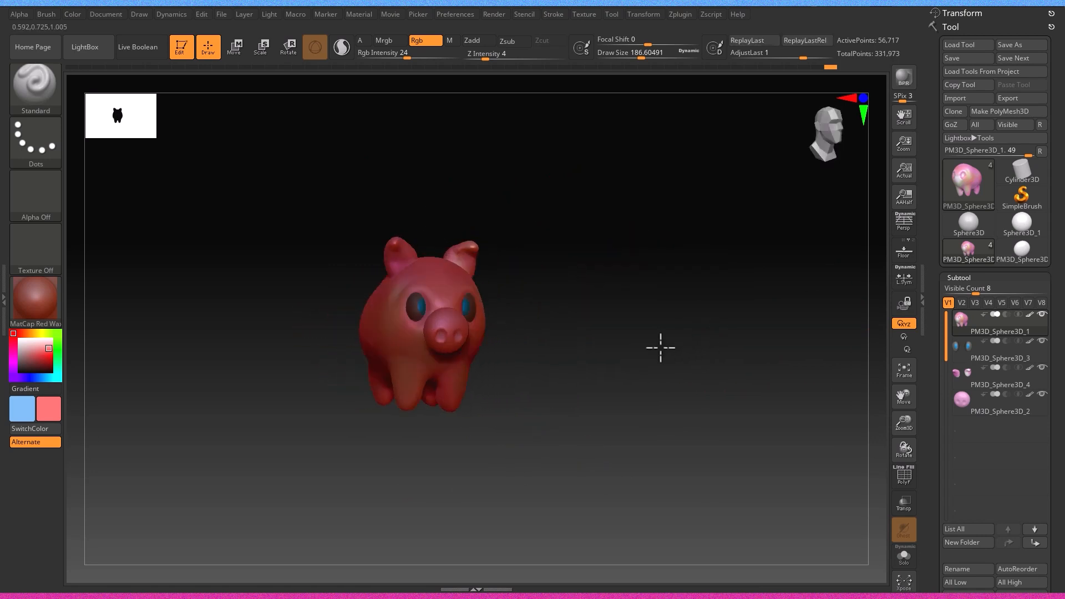